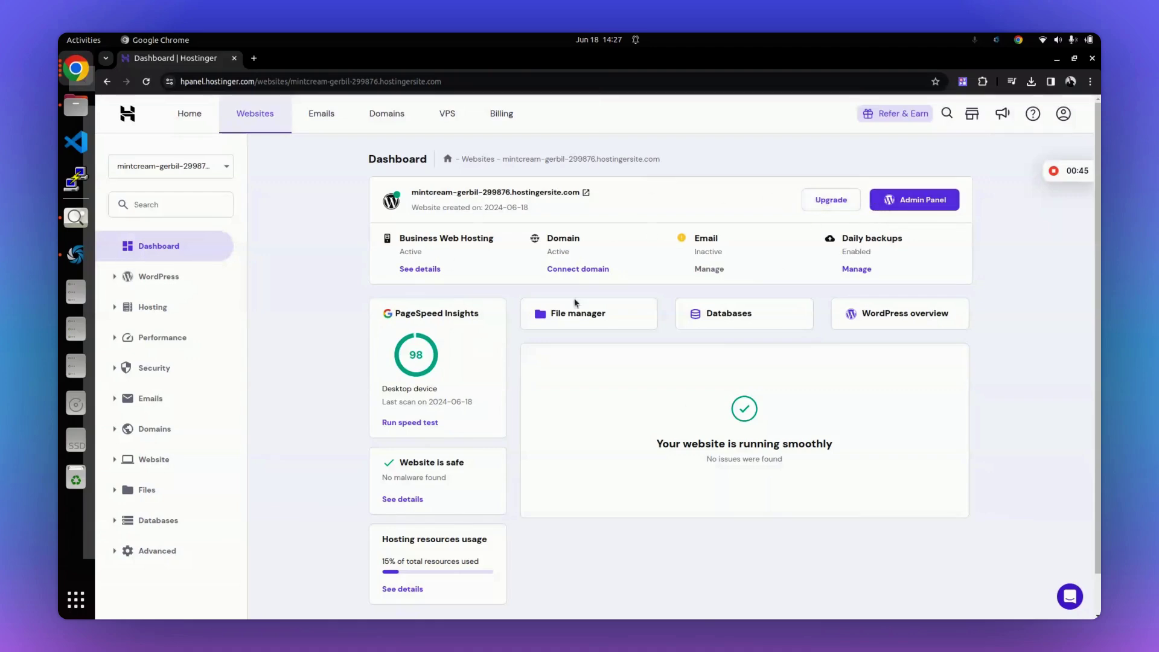
Open the Daily backups management page, starting and then cancelling a new backup.
click(915, 208)
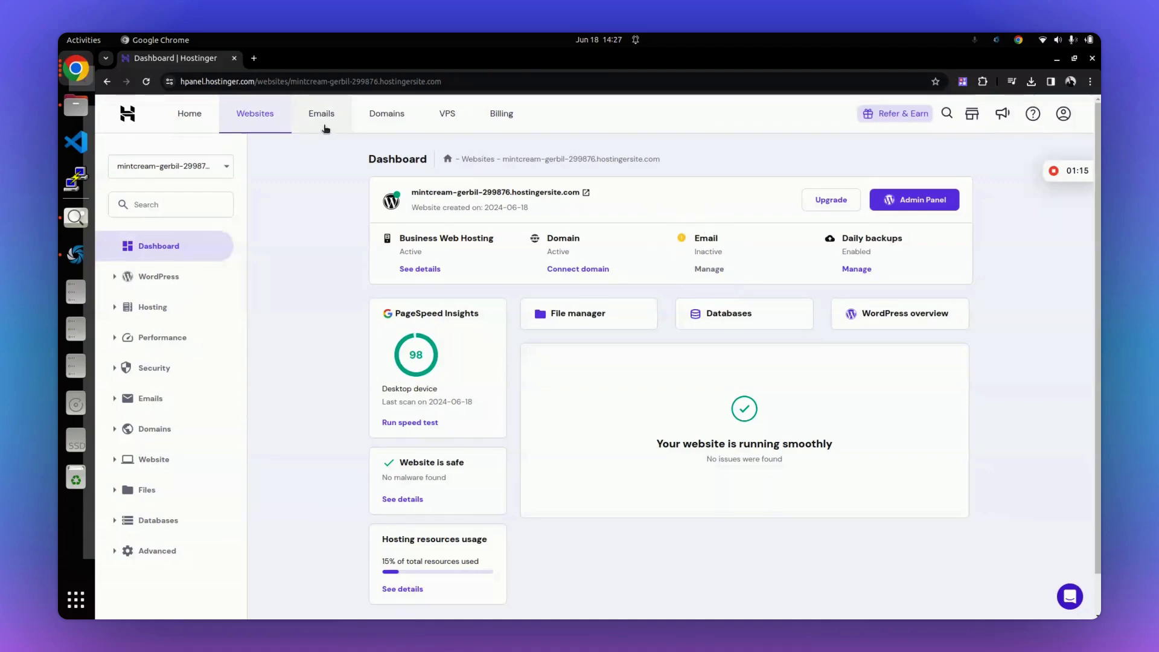
click(857, 270)
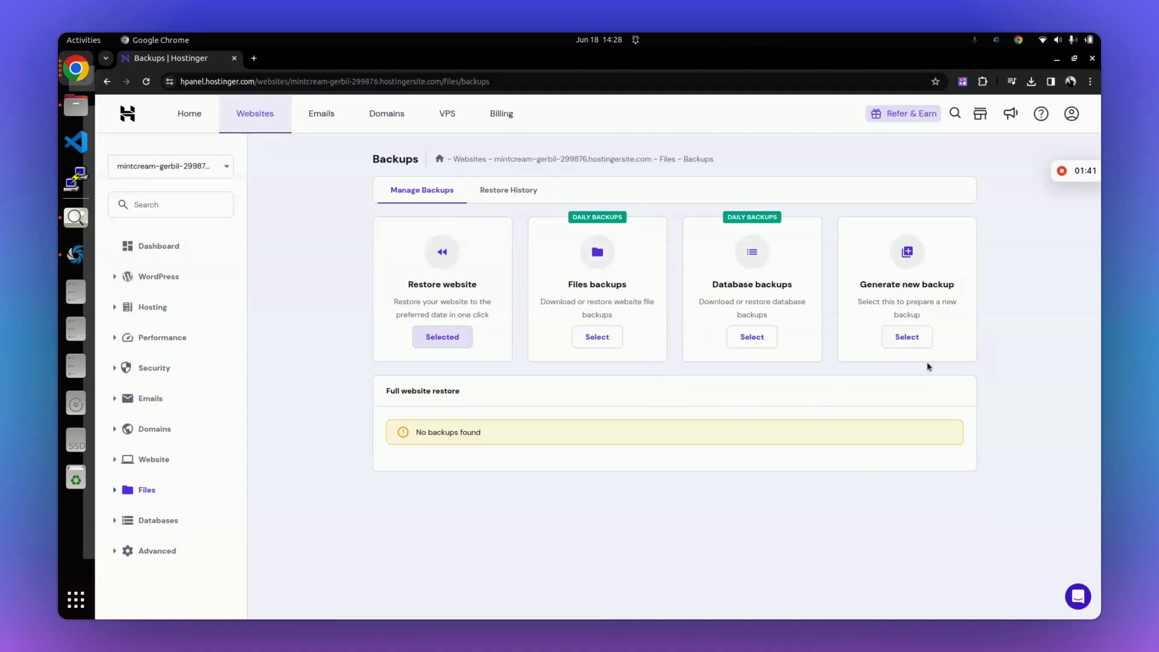
click(900, 343)
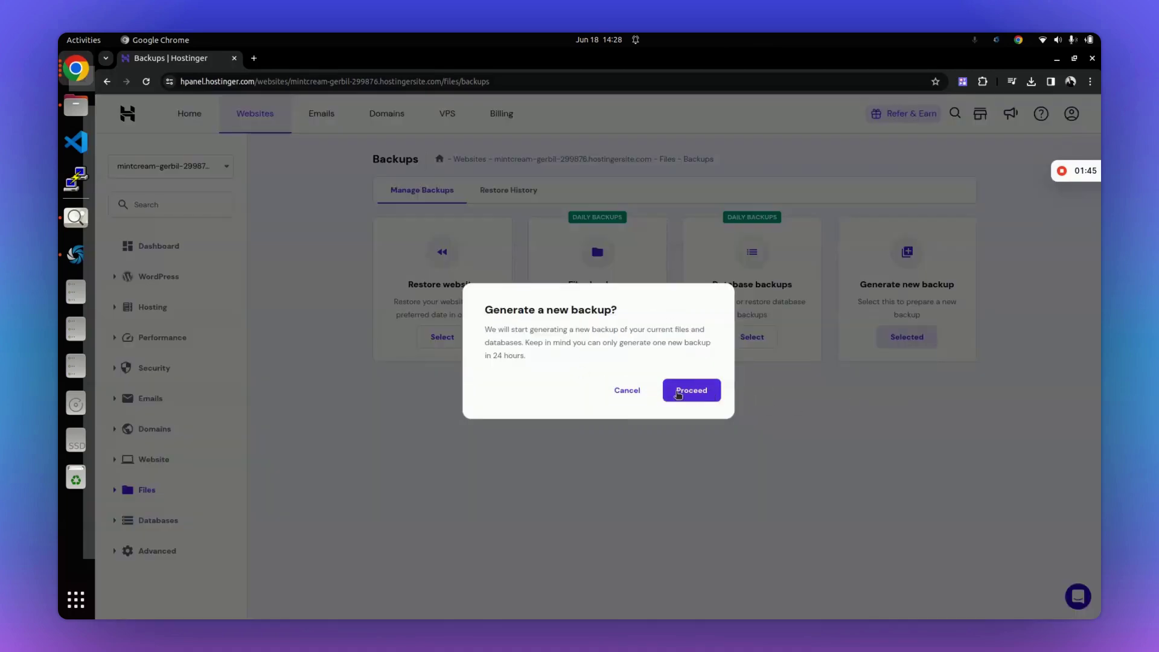
click(626, 397)
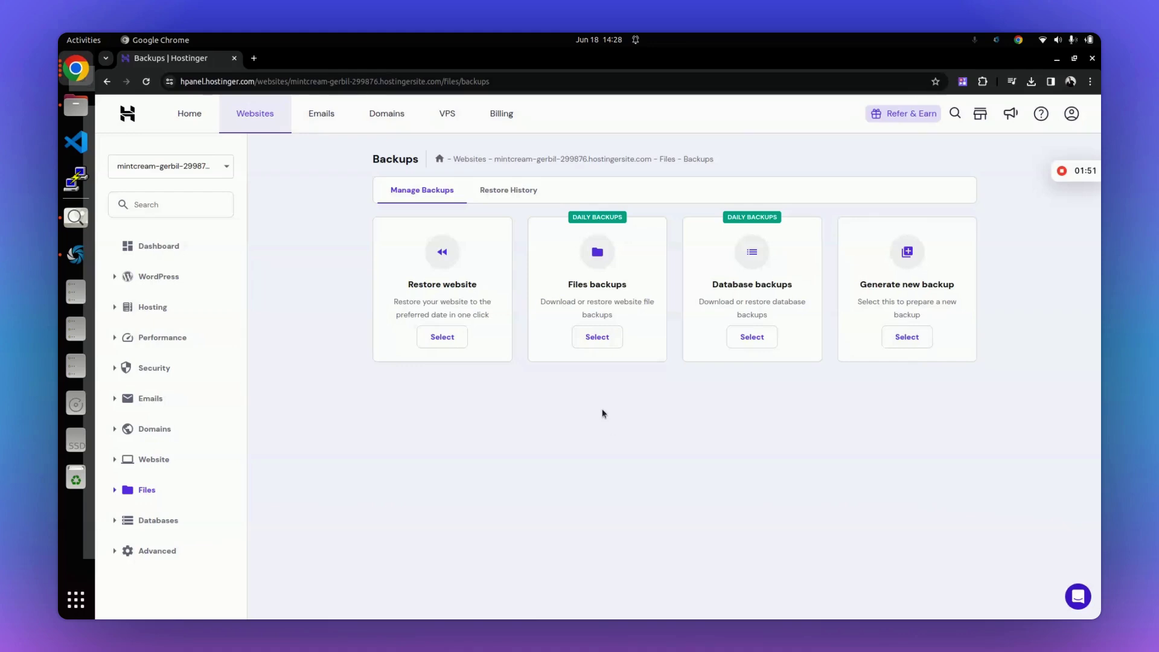
click(540, 190)
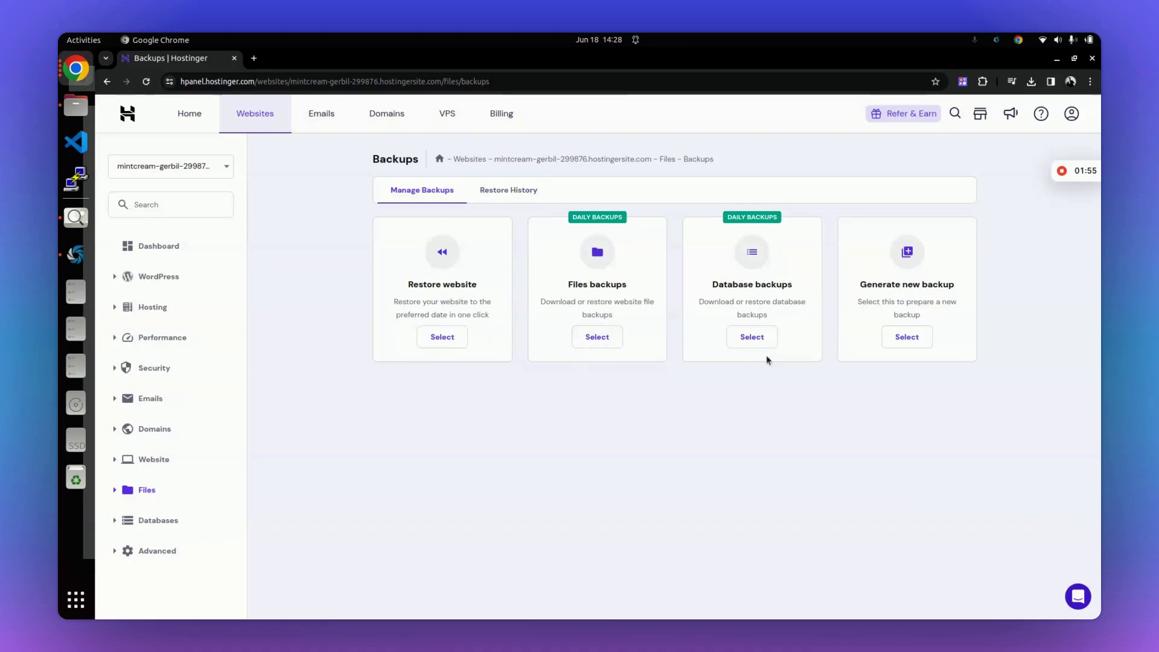
Browse public_html in File Manager, check readme.html's actions, then close the file manager.
click(167, 249)
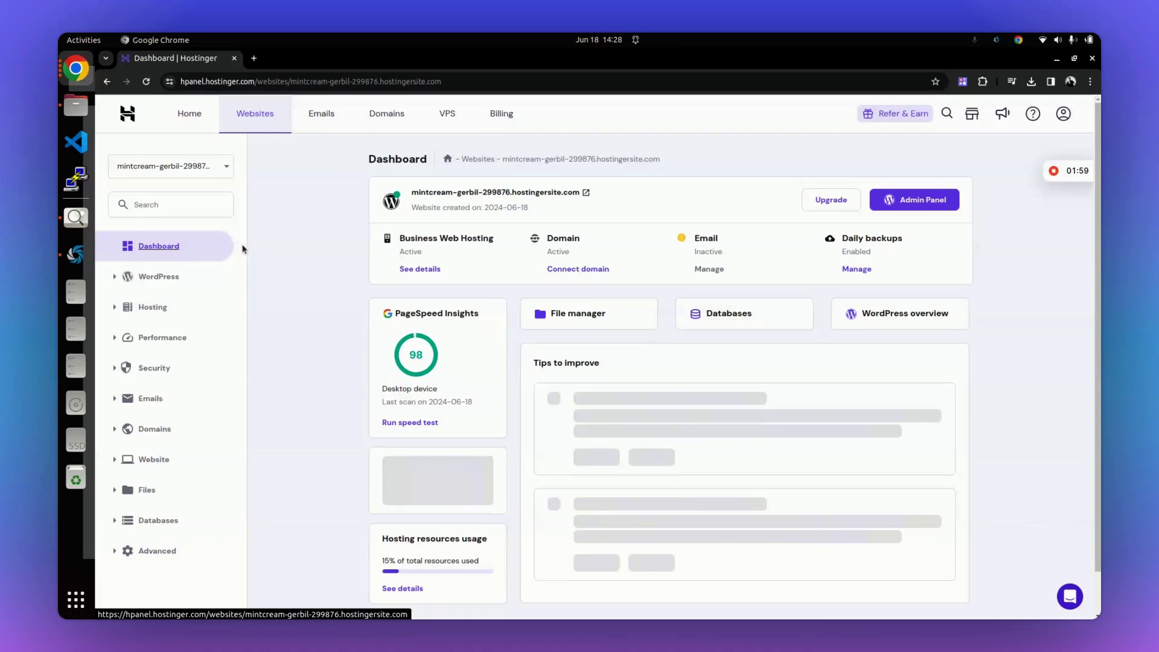
click(576, 312)
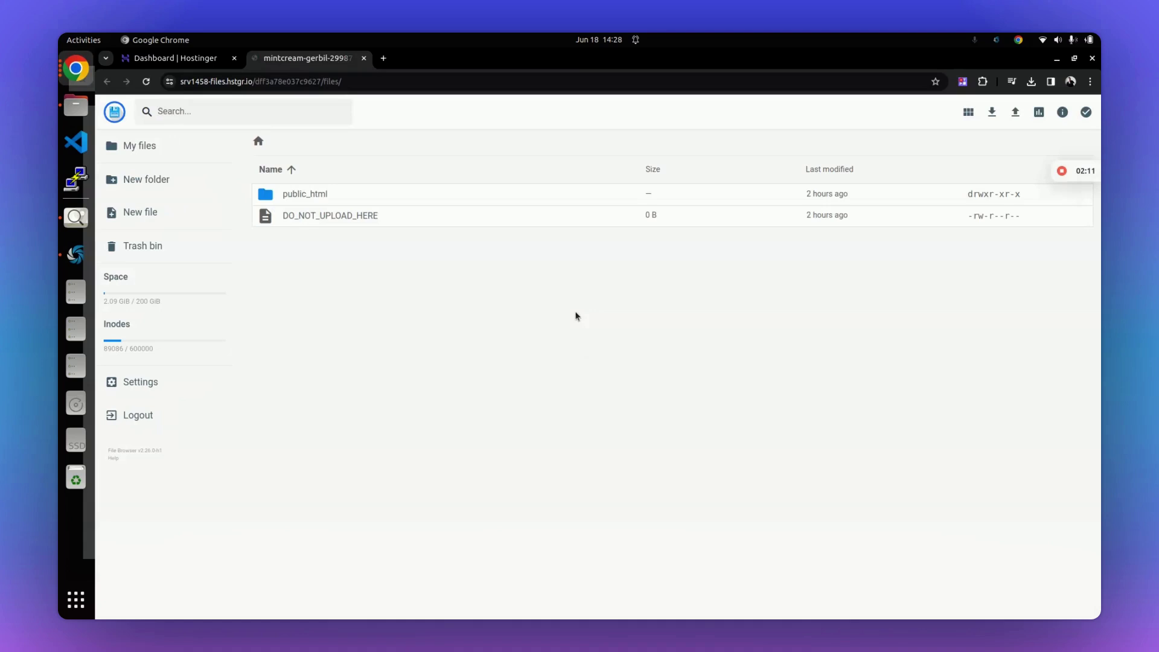
click(296, 194)
double_click(306, 194)
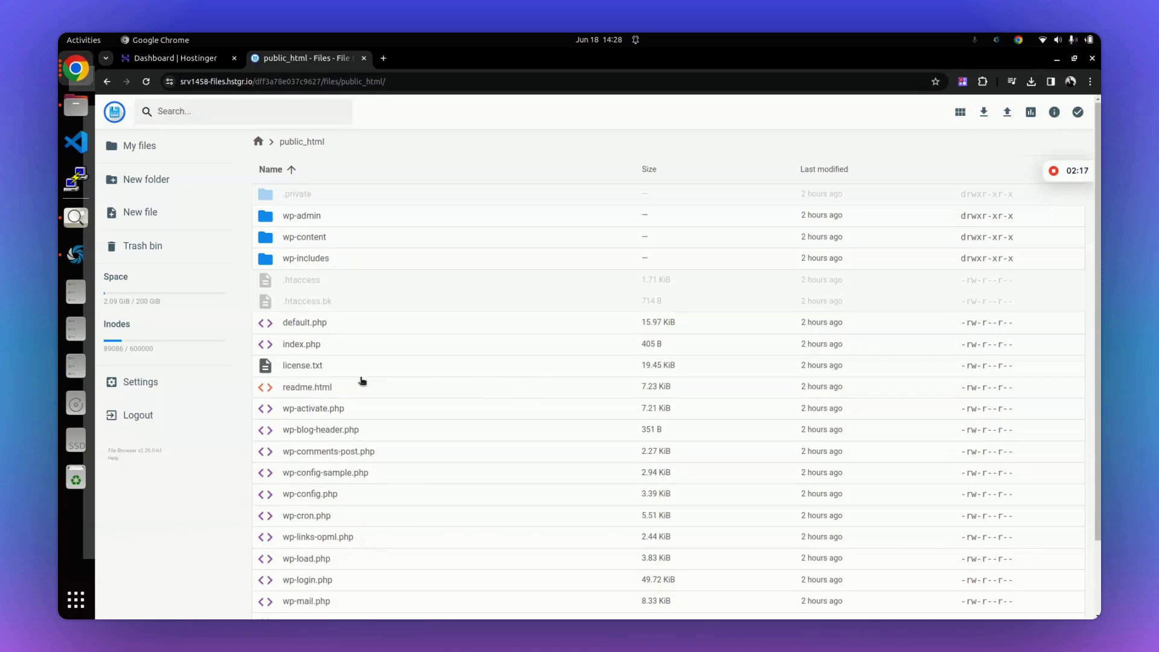
right_click(301, 389)
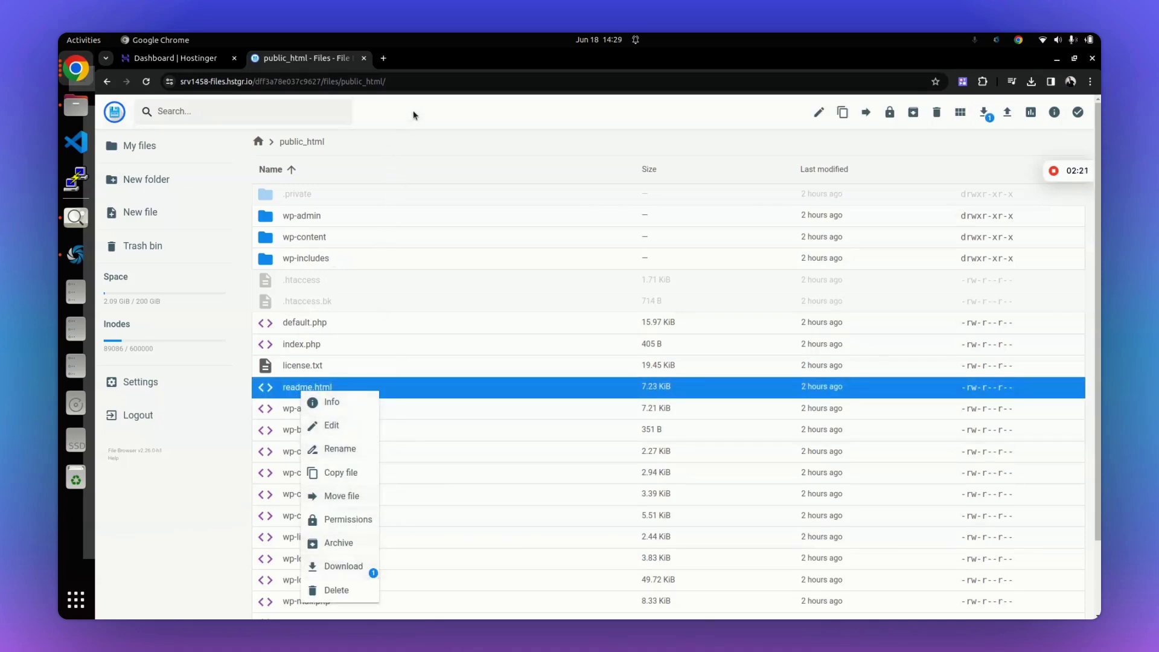
click(405, 147)
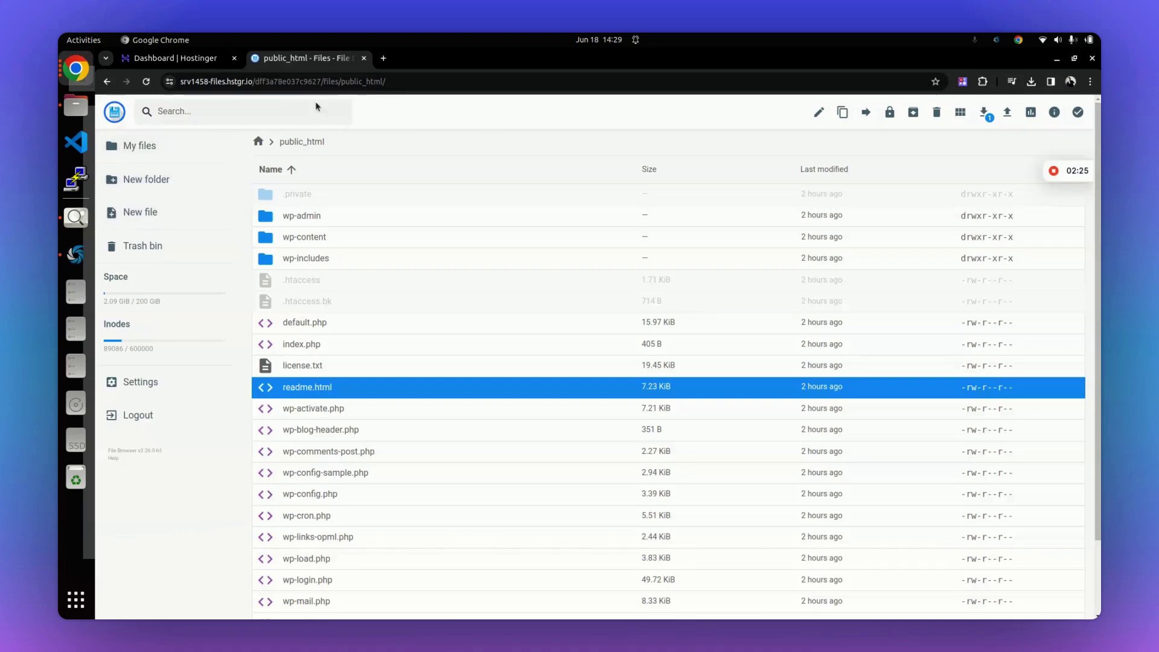
click(364, 58)
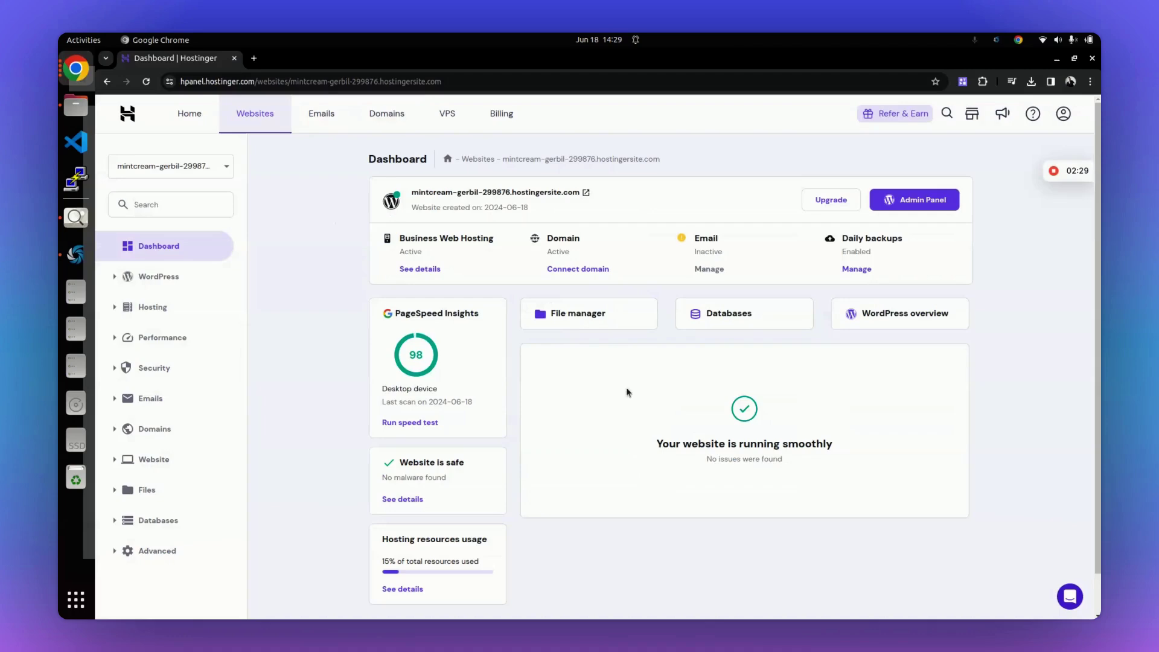
View the site database's 14 WordPress tables in phpMyAdmin, then return to database Management.
click(722, 313)
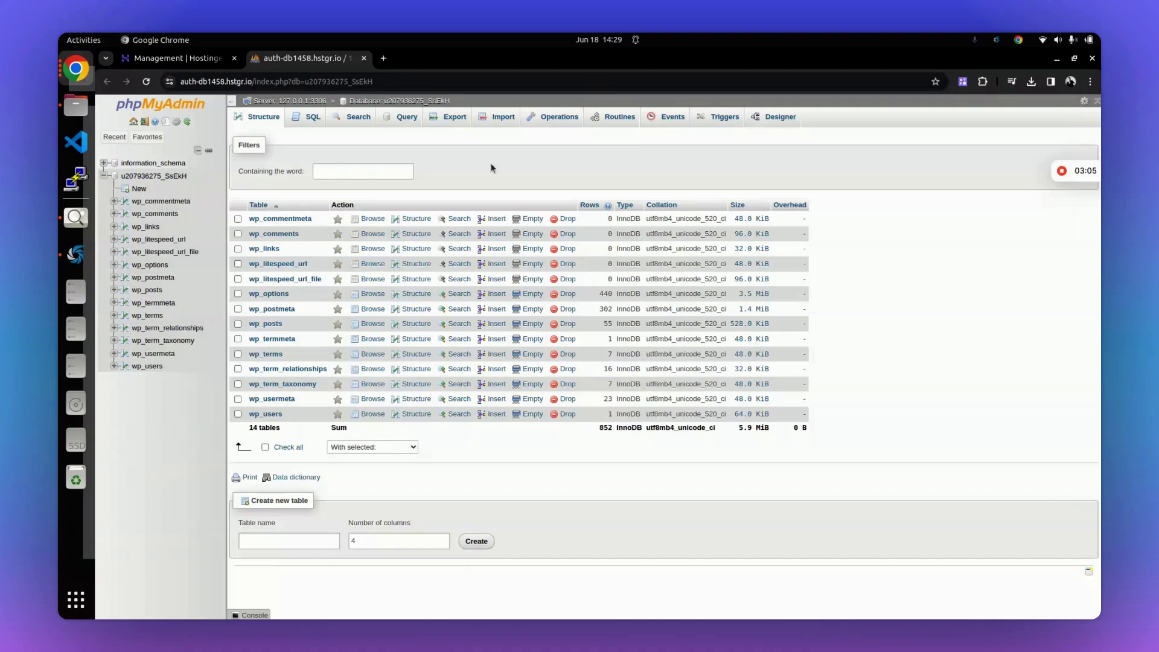
click(175, 58)
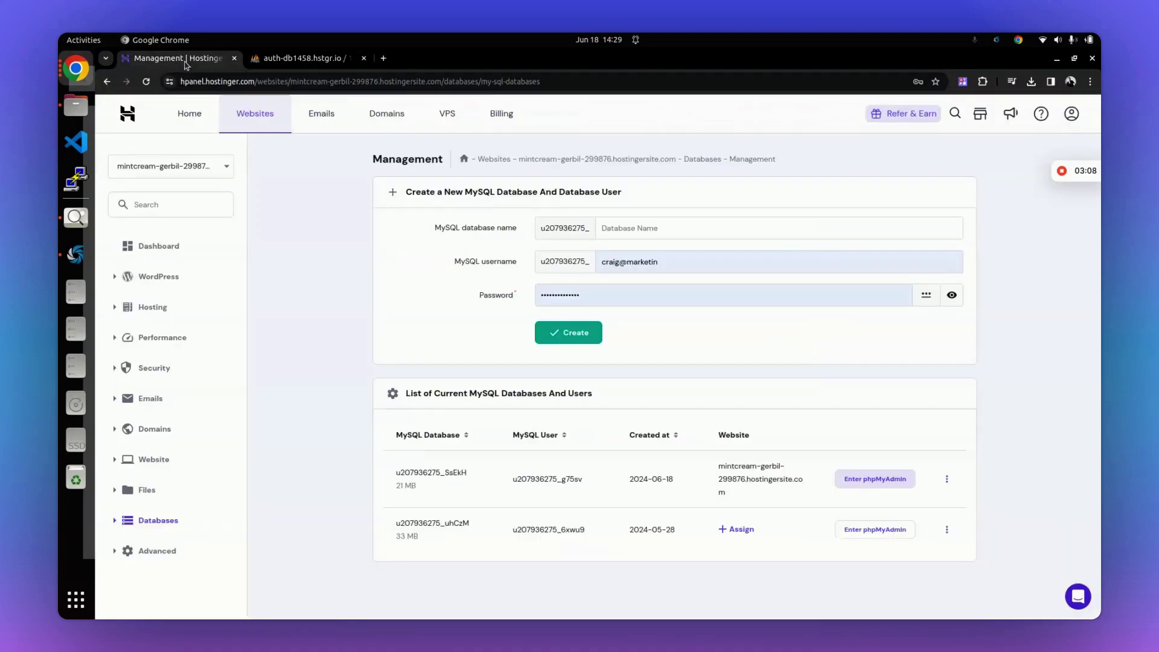
Scroll through the site's WordPress Overview settings, then go to its Security page.
click(151, 247)
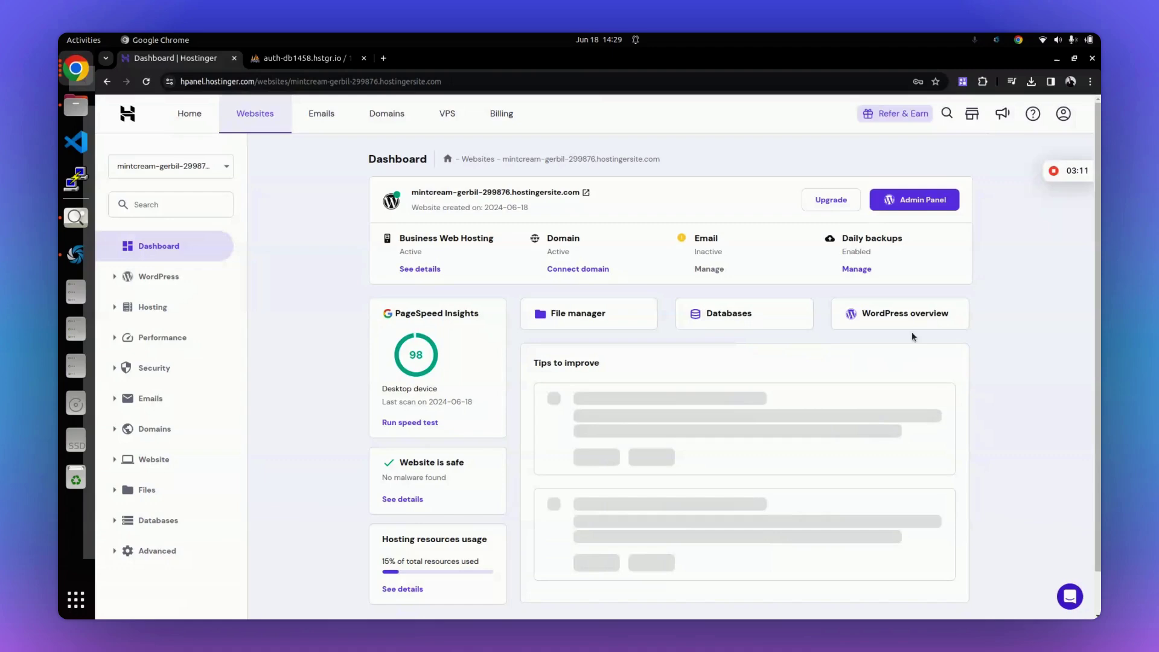
click(892, 314)
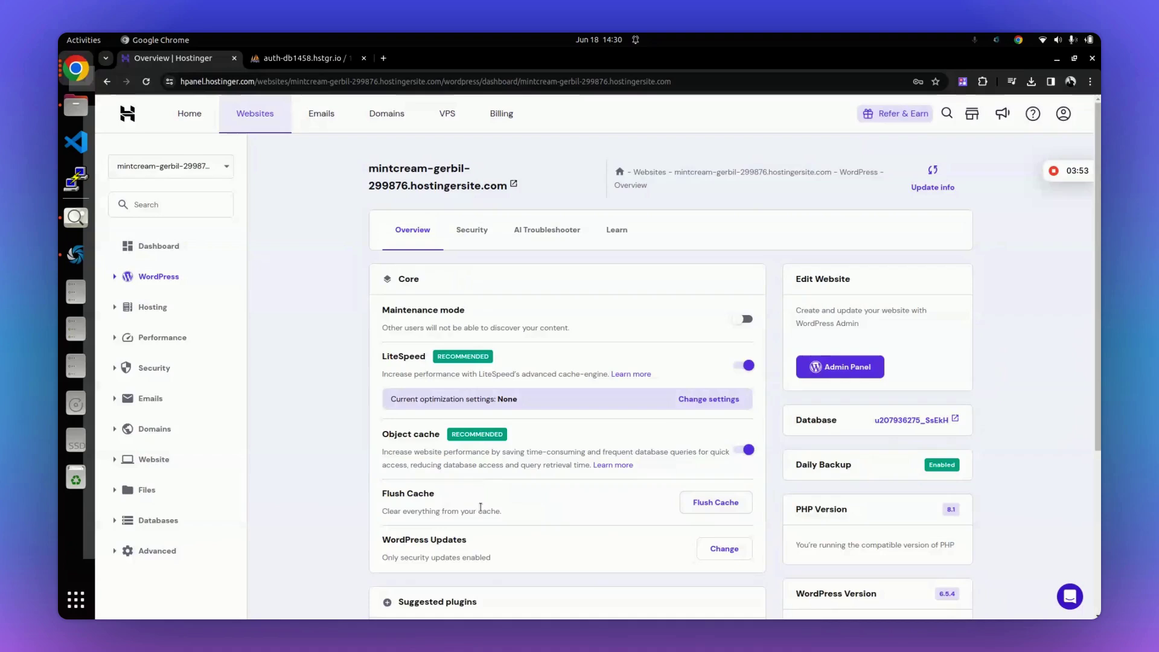
scroll(432, 511, down, 2)
scroll(432, 512, down, 1)
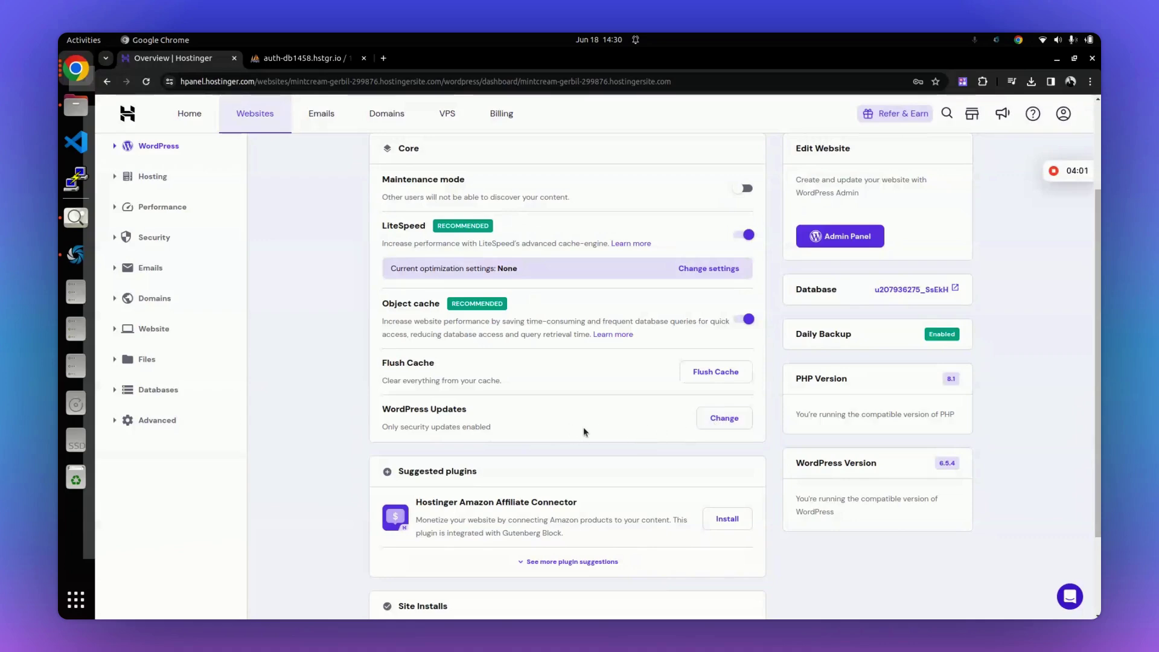
scroll(570, 364, down, 3)
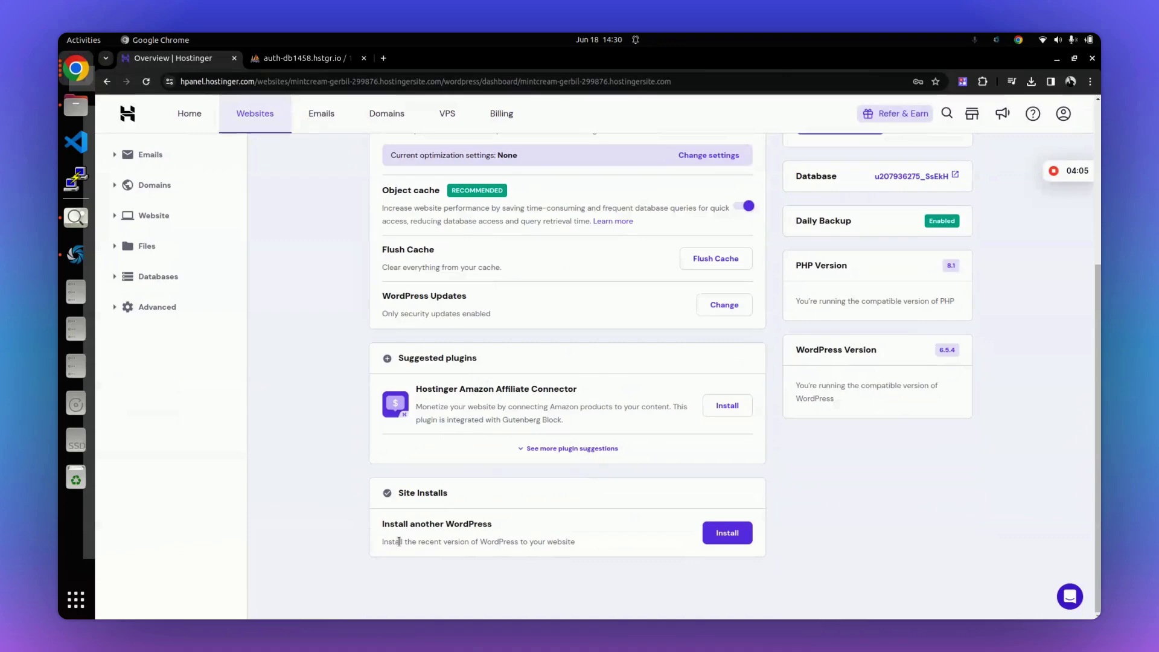
scroll(686, 391, up, 4)
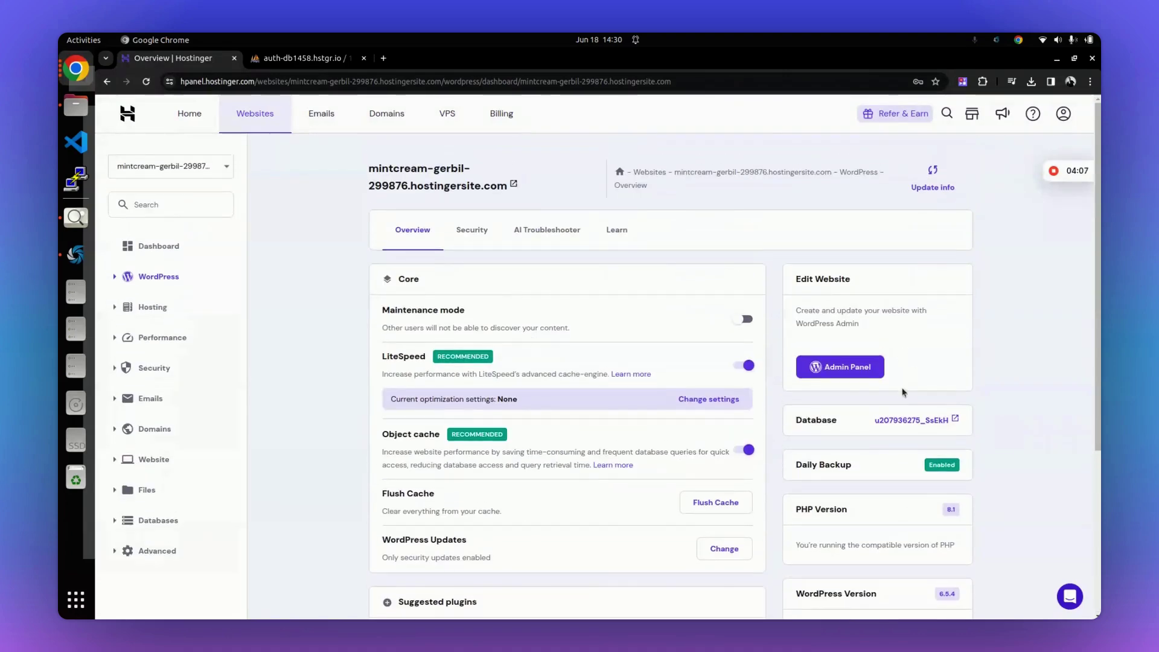
scroll(894, 470, down, 2)
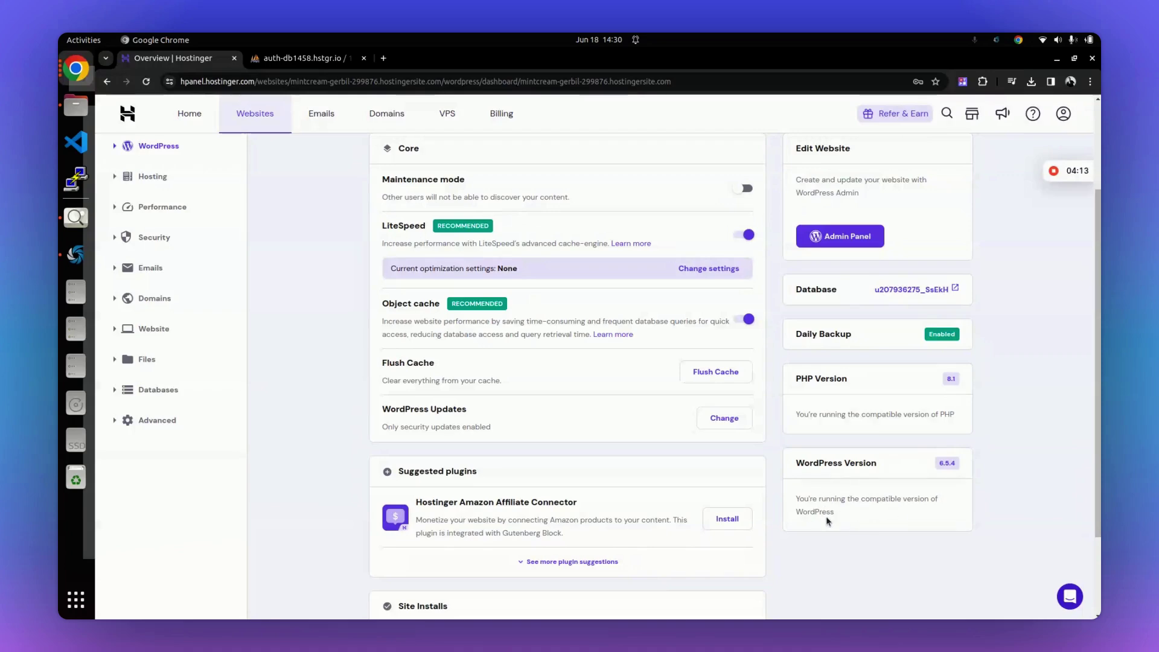
scroll(832, 526, up, 2)
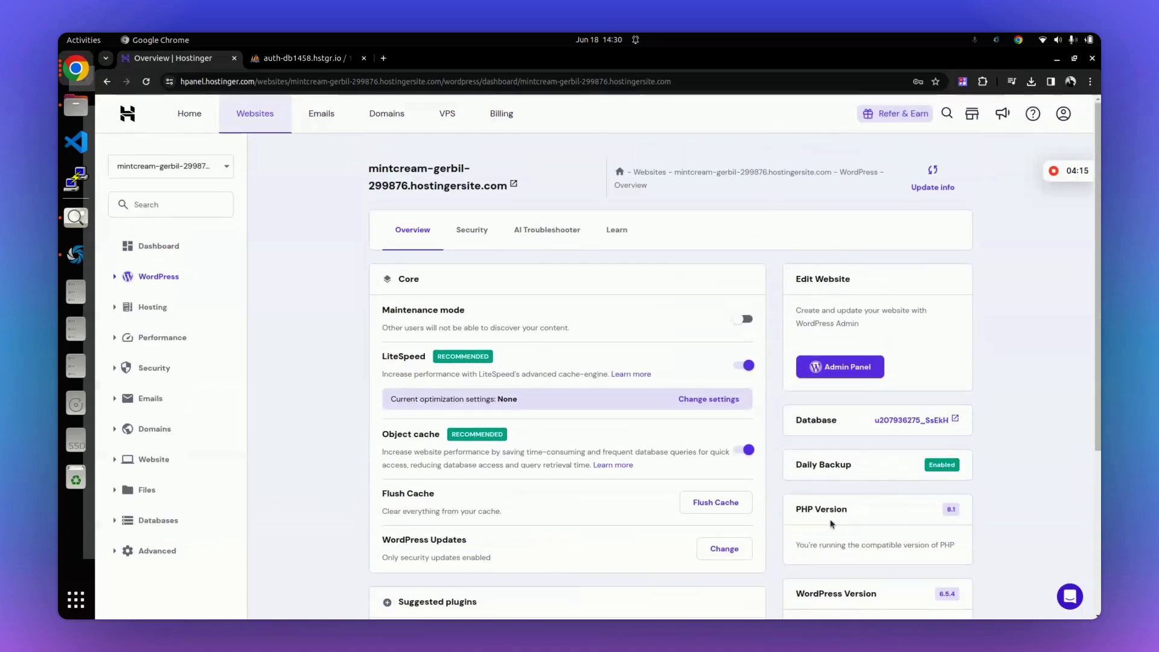
click(472, 232)
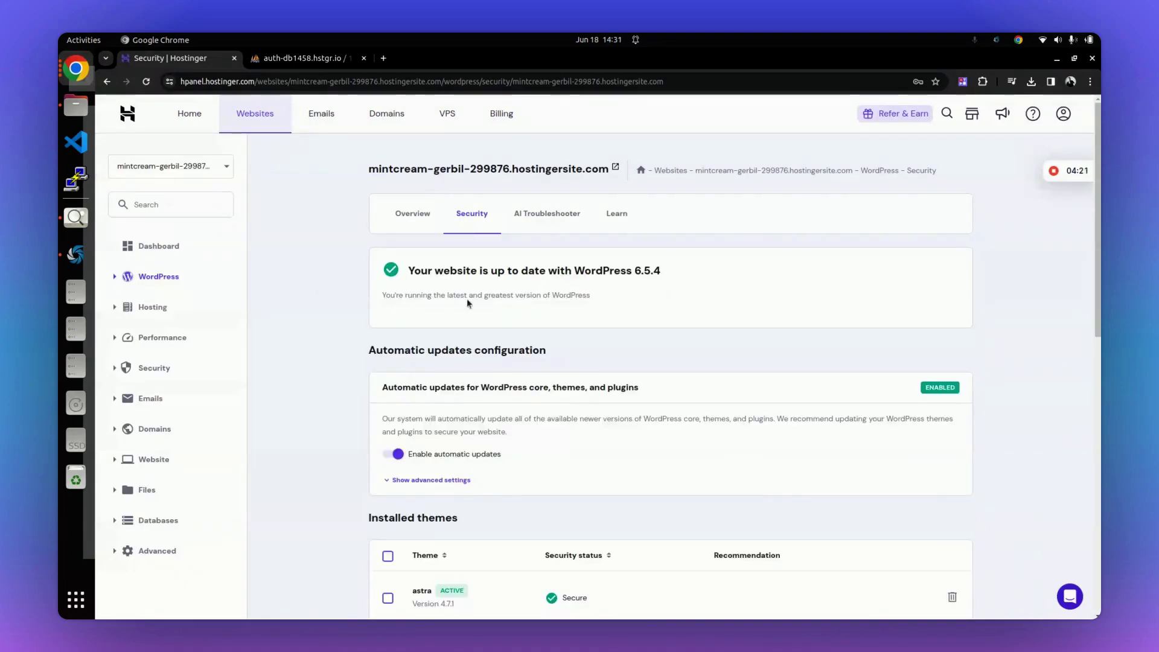
Review theme and plugin security and the AI Troubleshooter's prime-condition result, then return to Overview.
scroll(430, 372, down, 4)
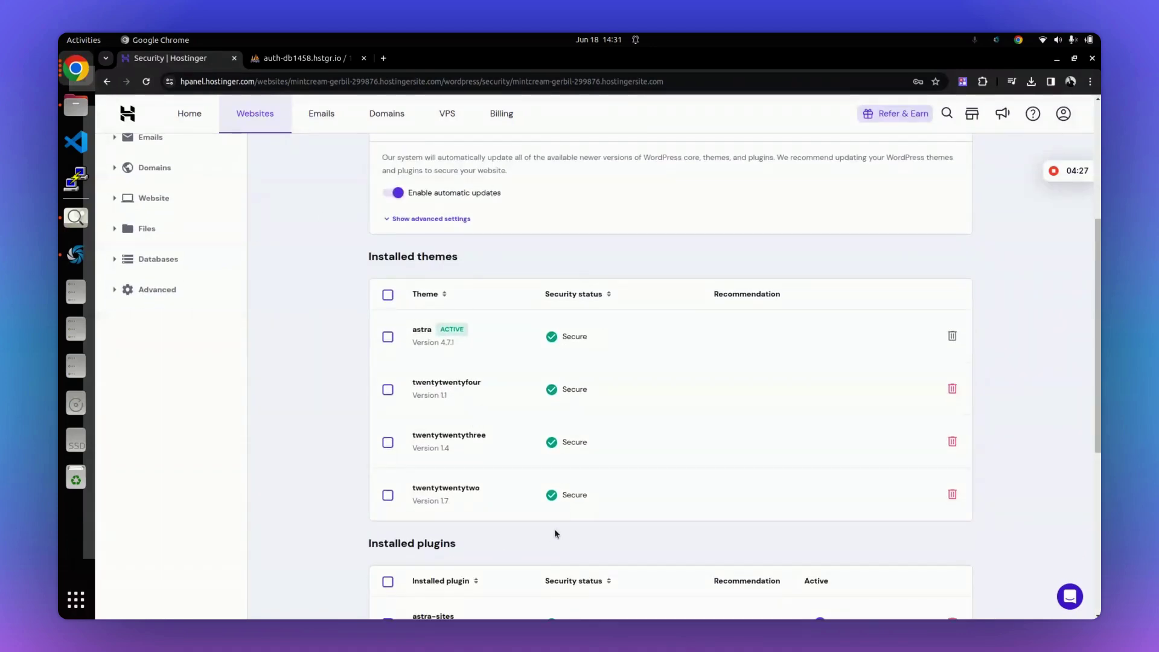
scroll(554, 528, down, 4)
scroll(586, 356, down, 2)
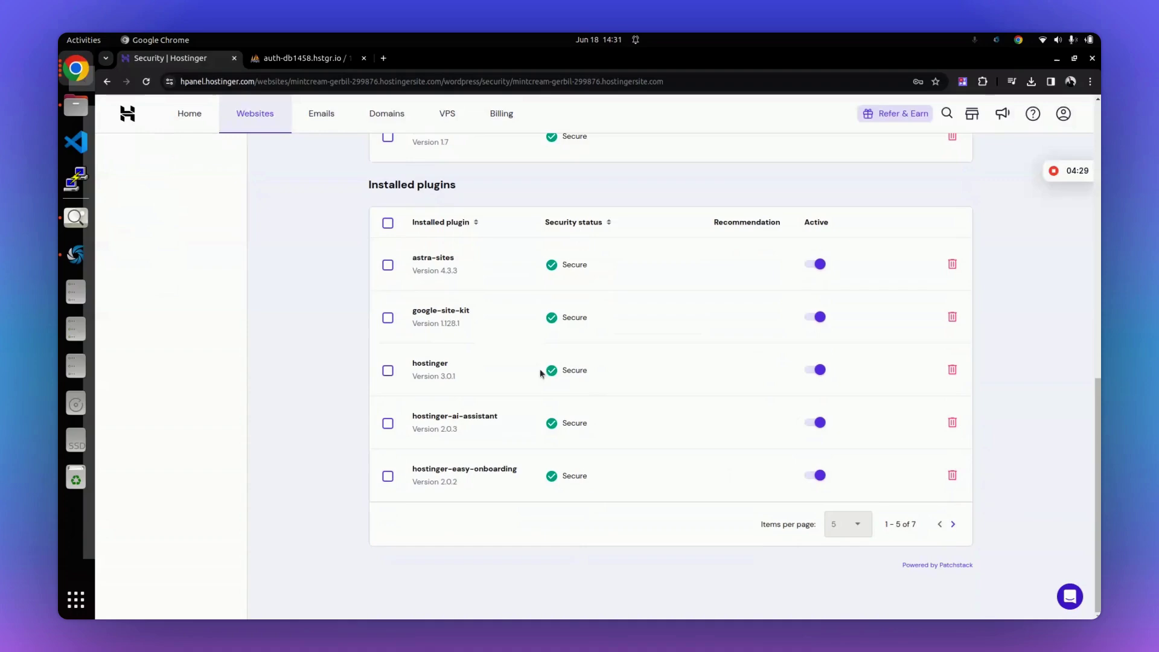
scroll(691, 334, up, 1)
scroll(689, 330, up, 9)
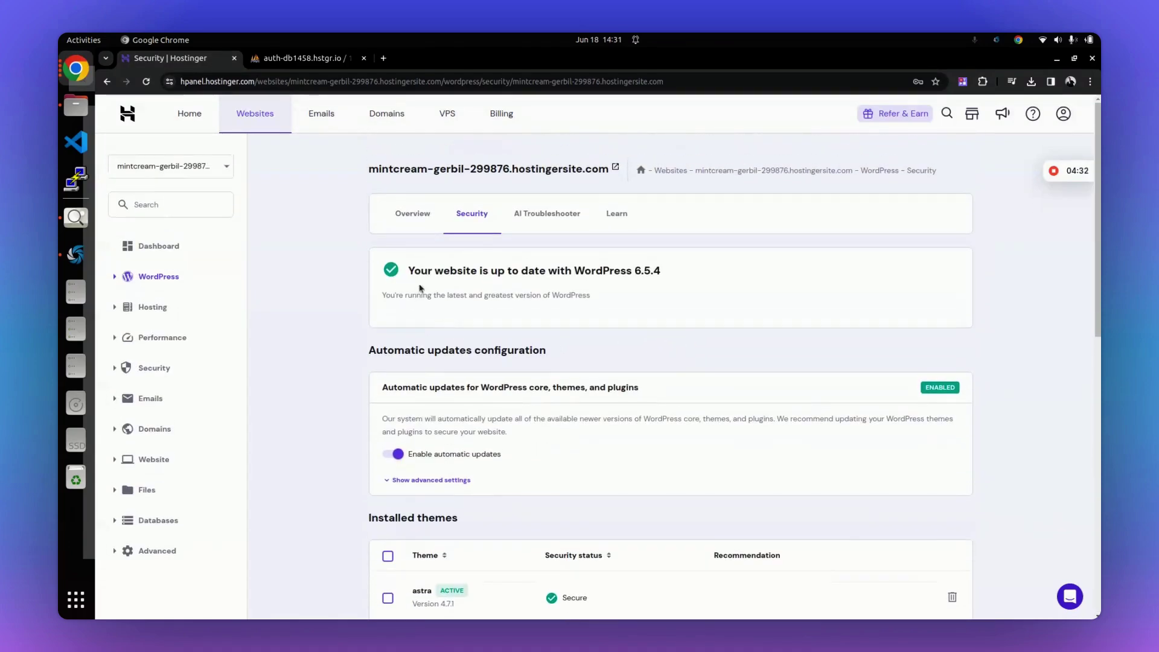
click(549, 219)
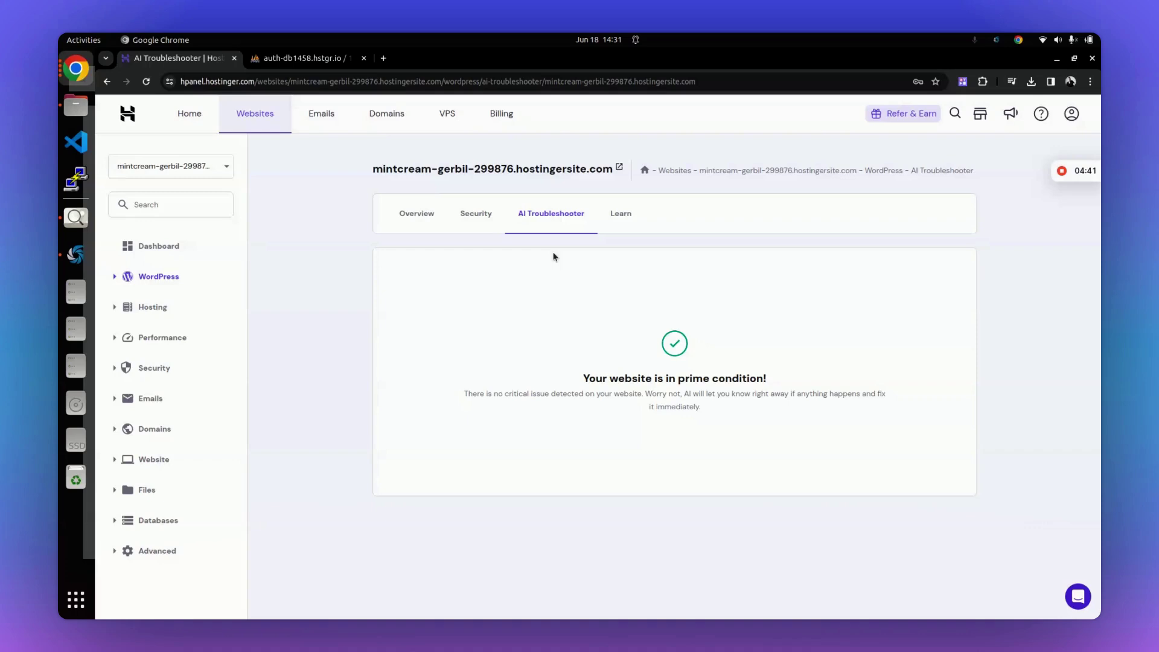
click(415, 215)
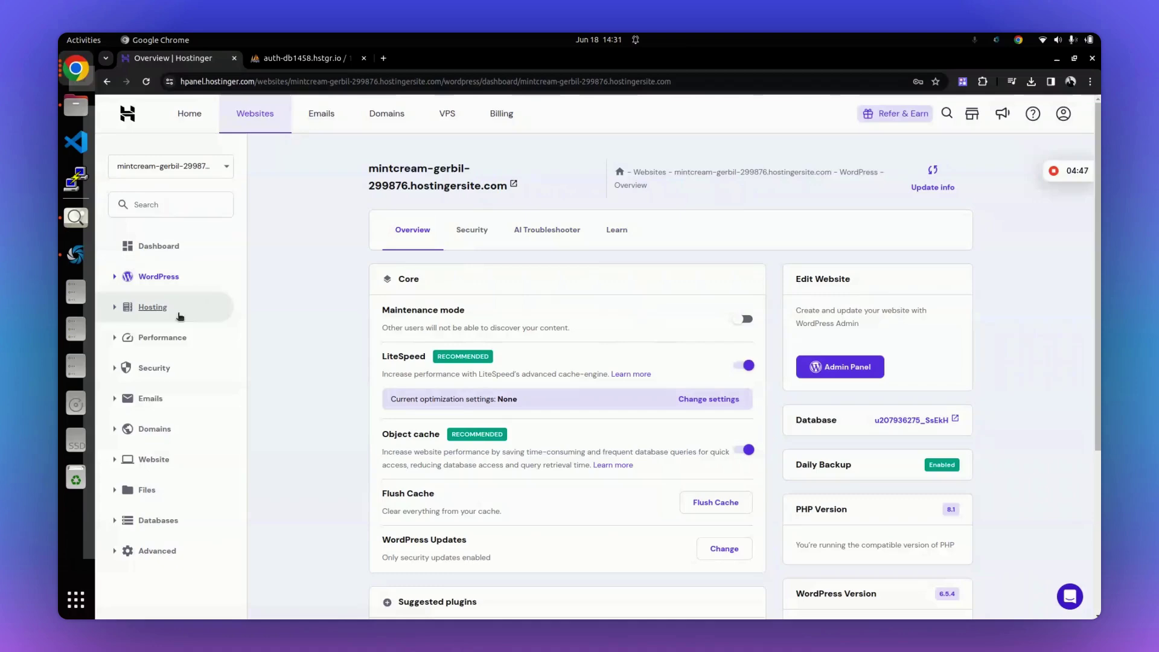
click(154, 309)
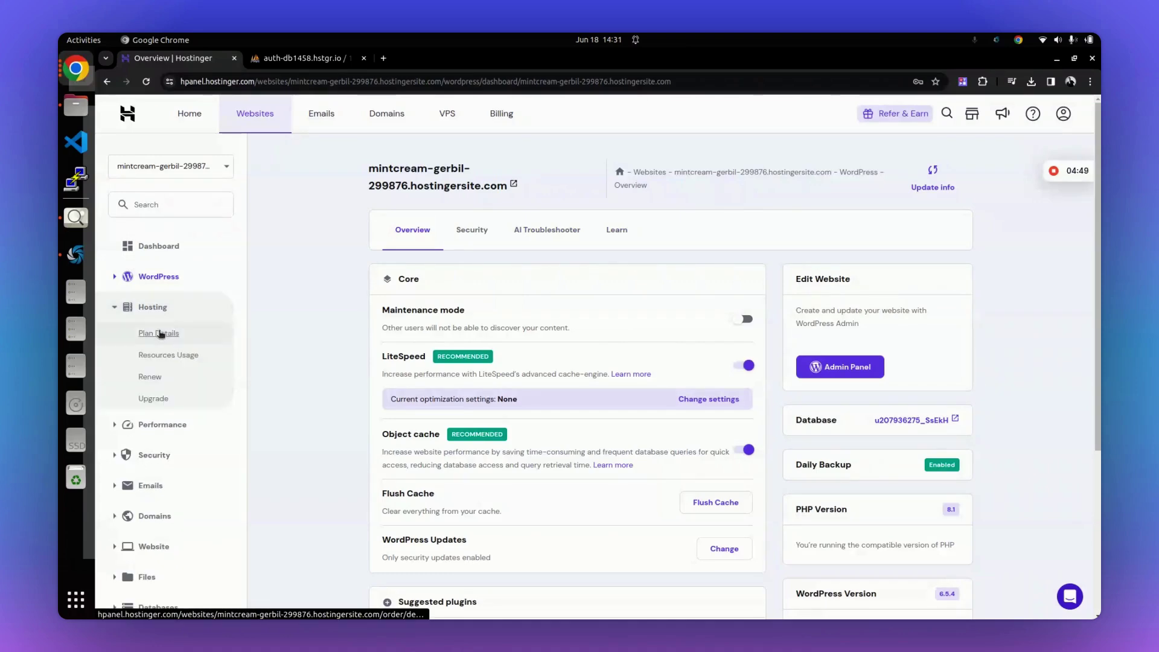
click(159, 335)
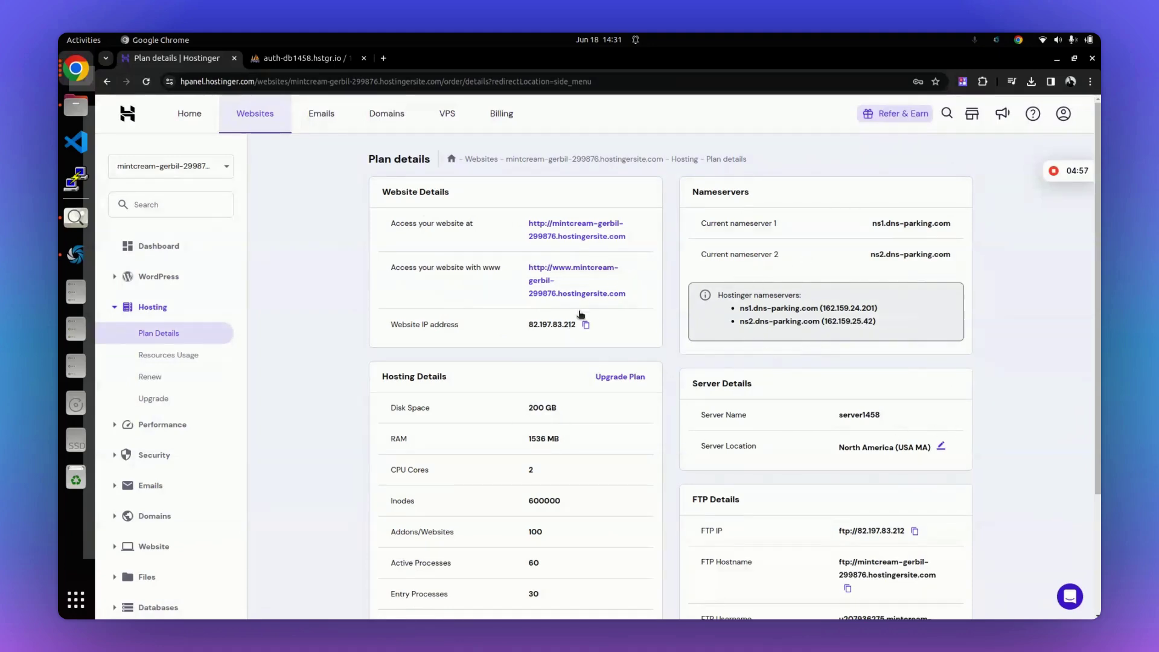
scroll(683, 375, down, 2)
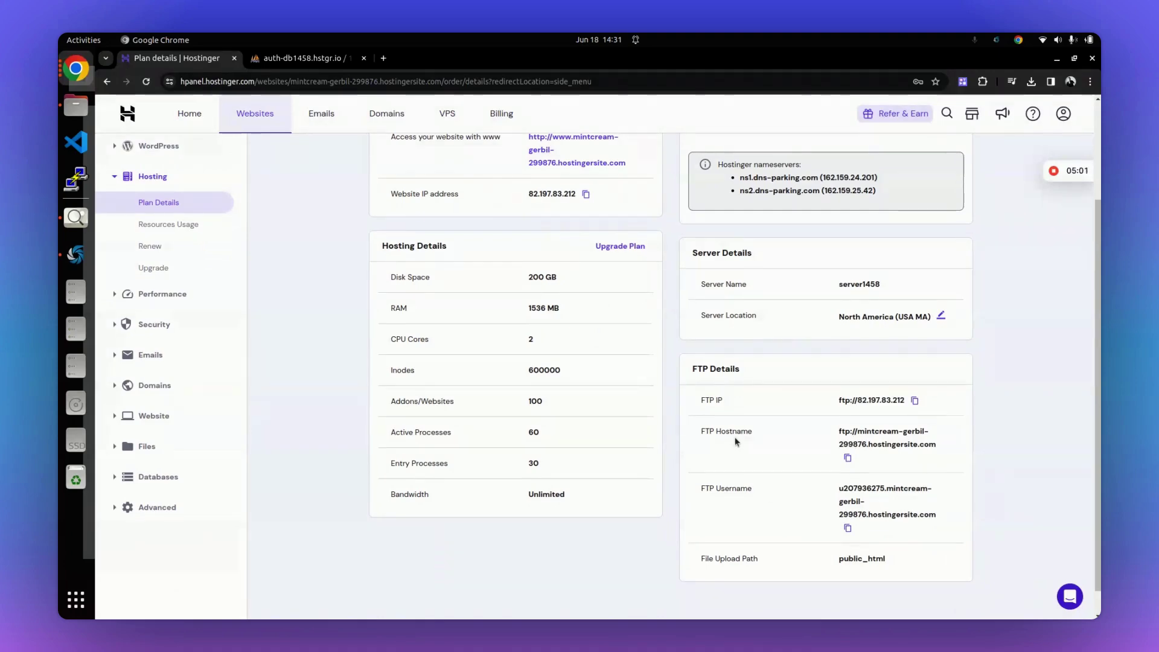
scroll(733, 438, up, 2)
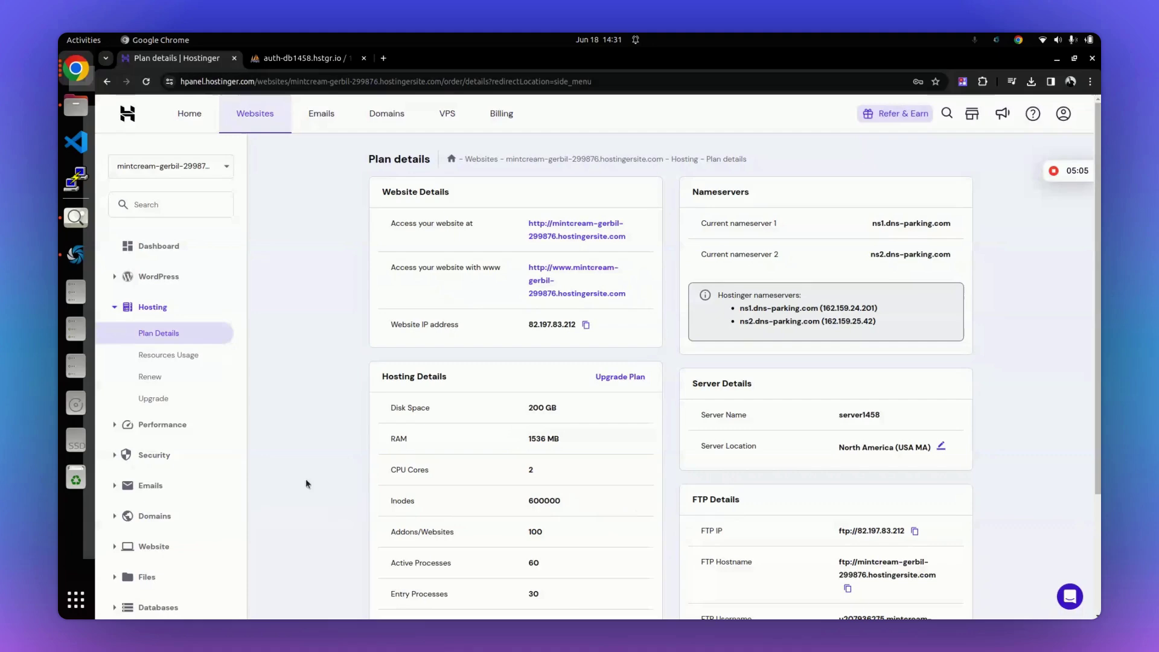
View Resources Usage: 2 GB of 200 GB disk and 89,082 of 600,000 inodes used.
click(178, 358)
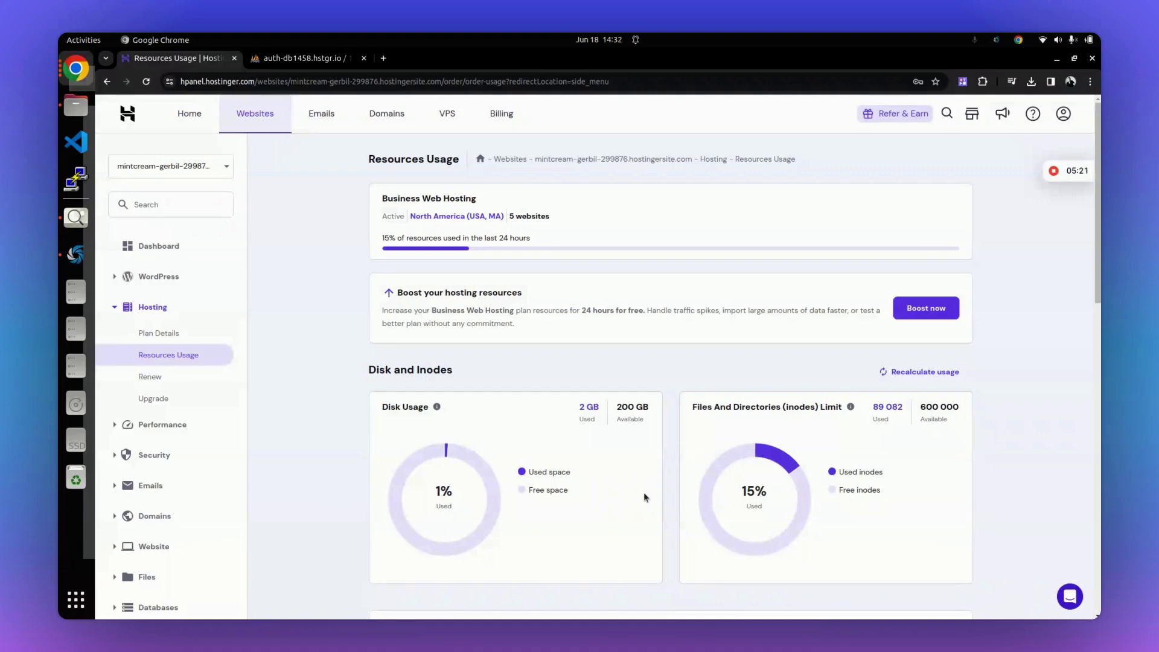
mouse_move(700, 480)
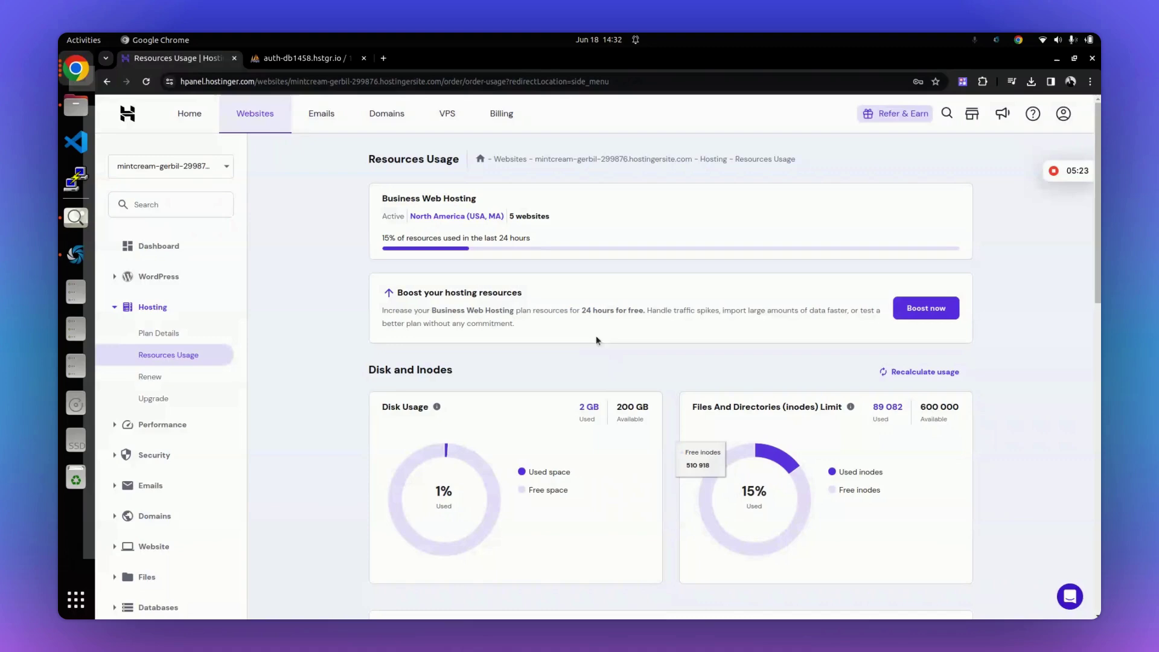
click(149, 425)
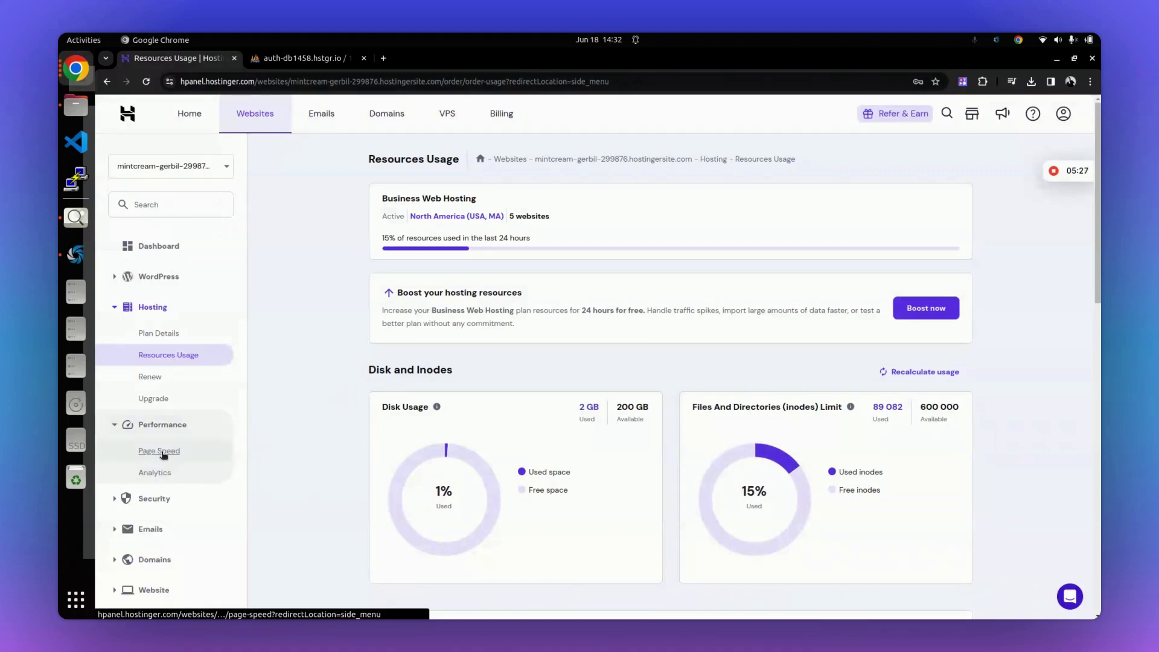
Check Analytics: 21.29 MB bandwidth and 514 requests over 6 hours, mostly from Canada.
click(163, 453)
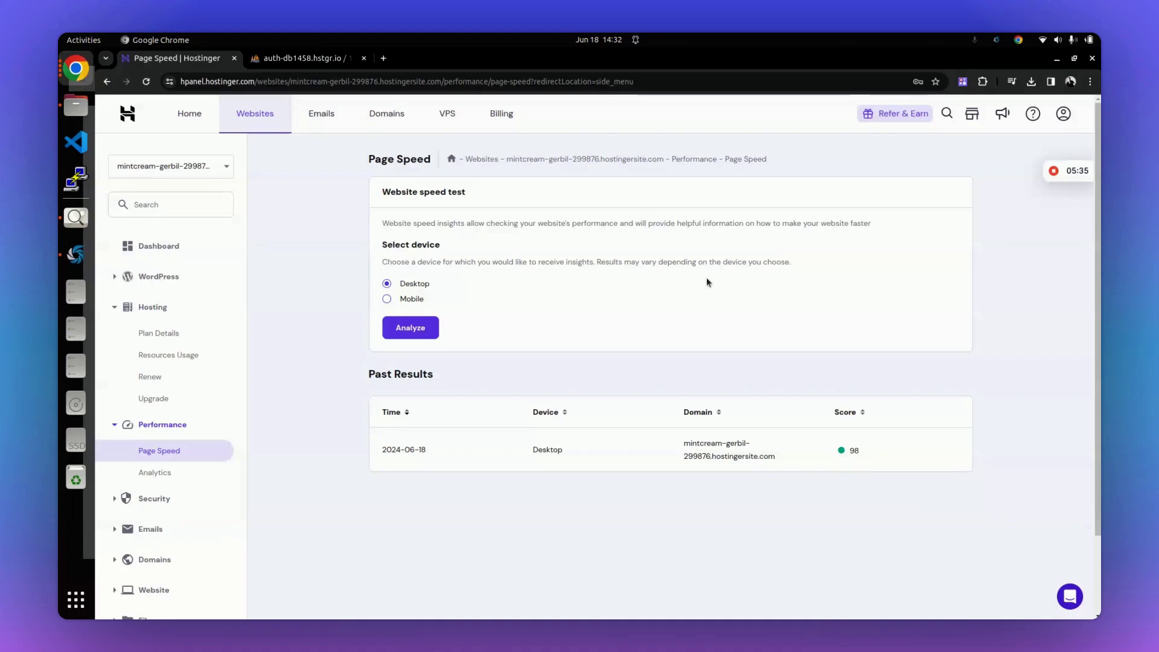
click(156, 472)
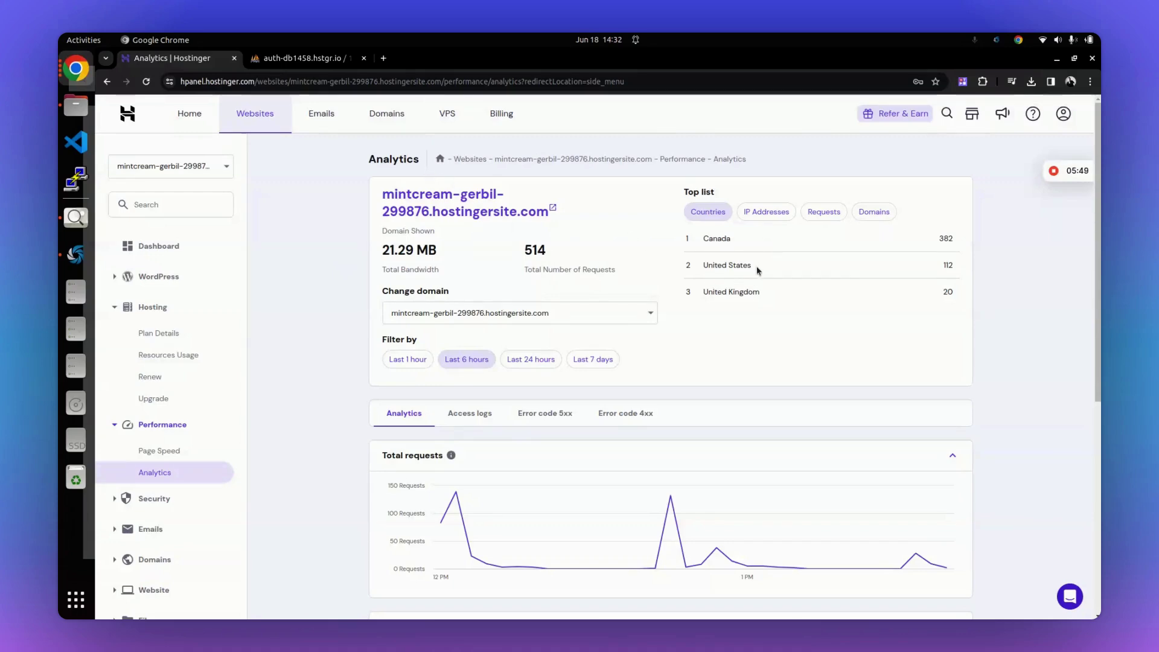
scroll(750, 253, down, 5)
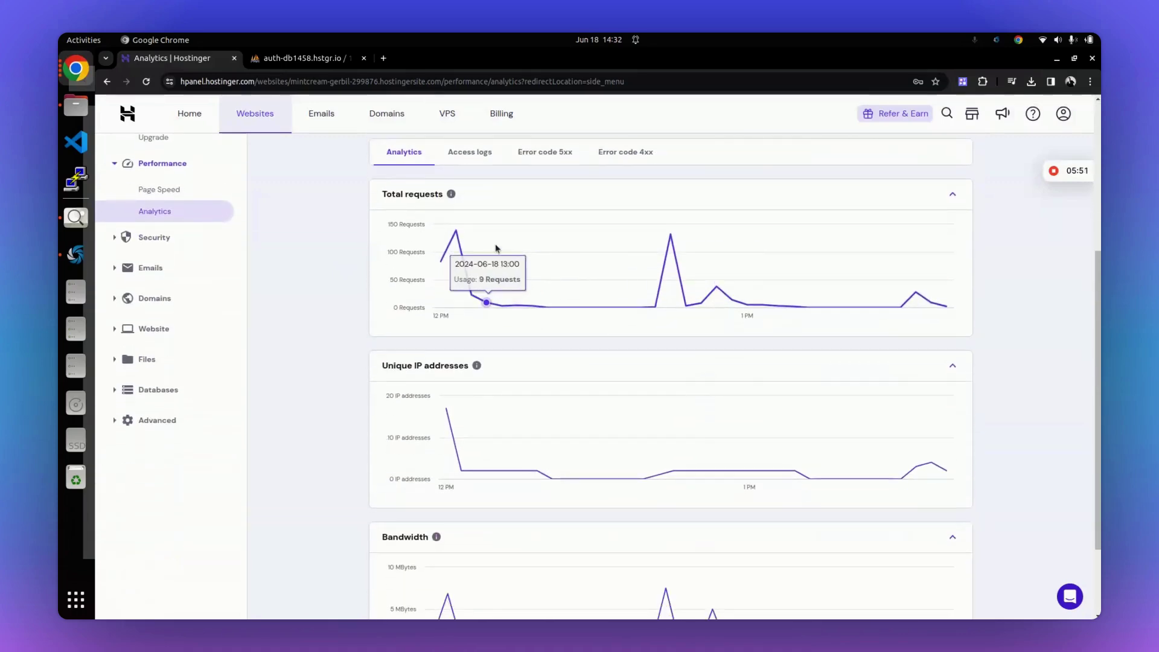
scroll(497, 251, down, 3)
scroll(546, 386, up, 4)
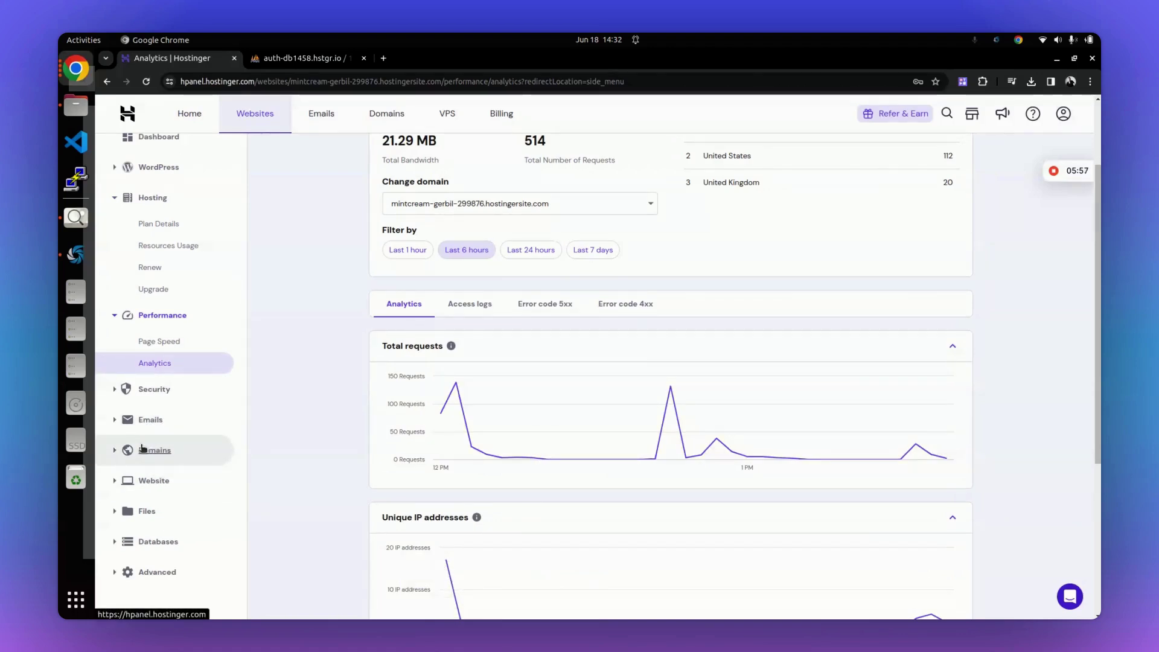
Look at the Set Main Domain setting, then open Email Accounts showing Business Starter Email at $1.59/mo.
click(152, 451)
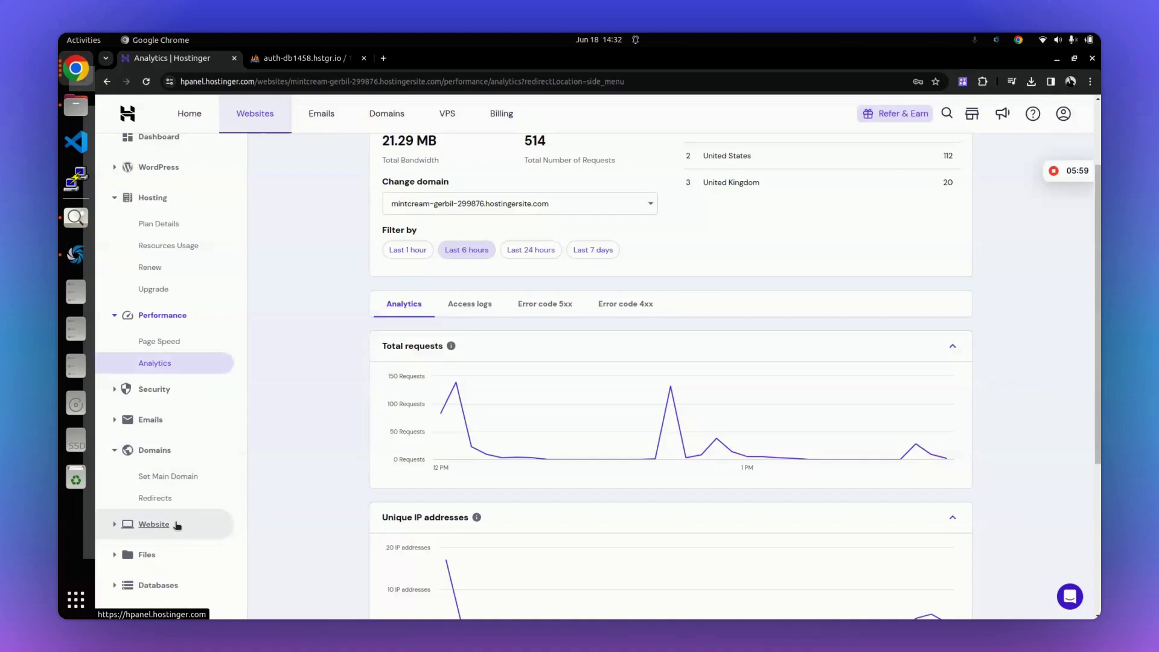
click(167, 477)
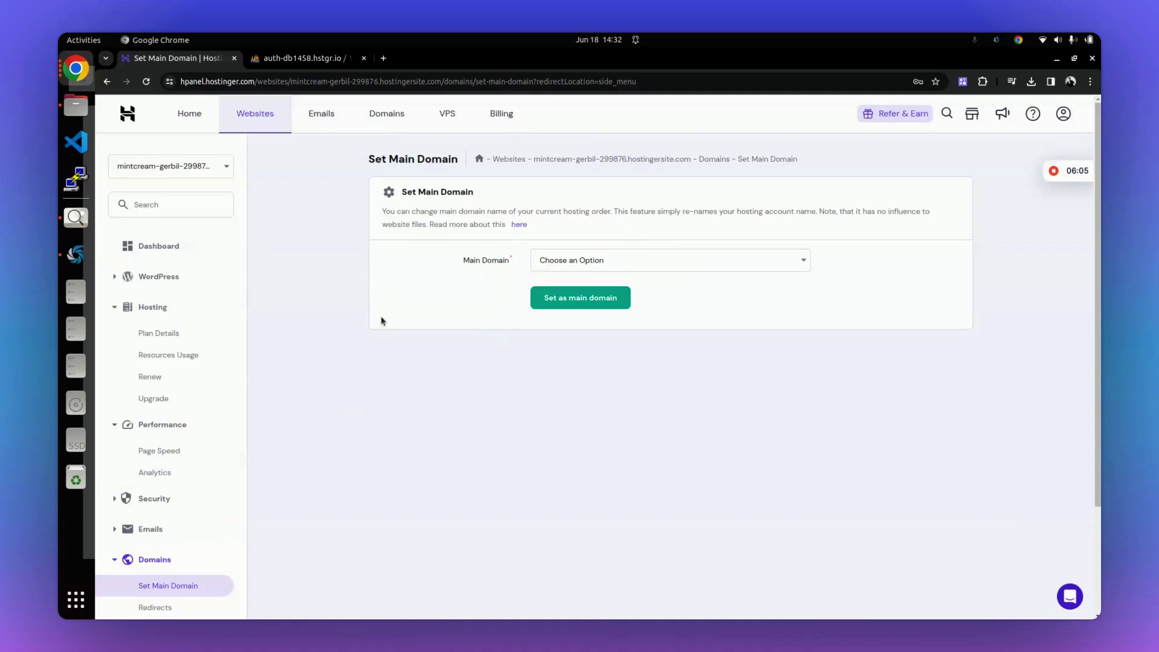
scroll(222, 473, down, 2)
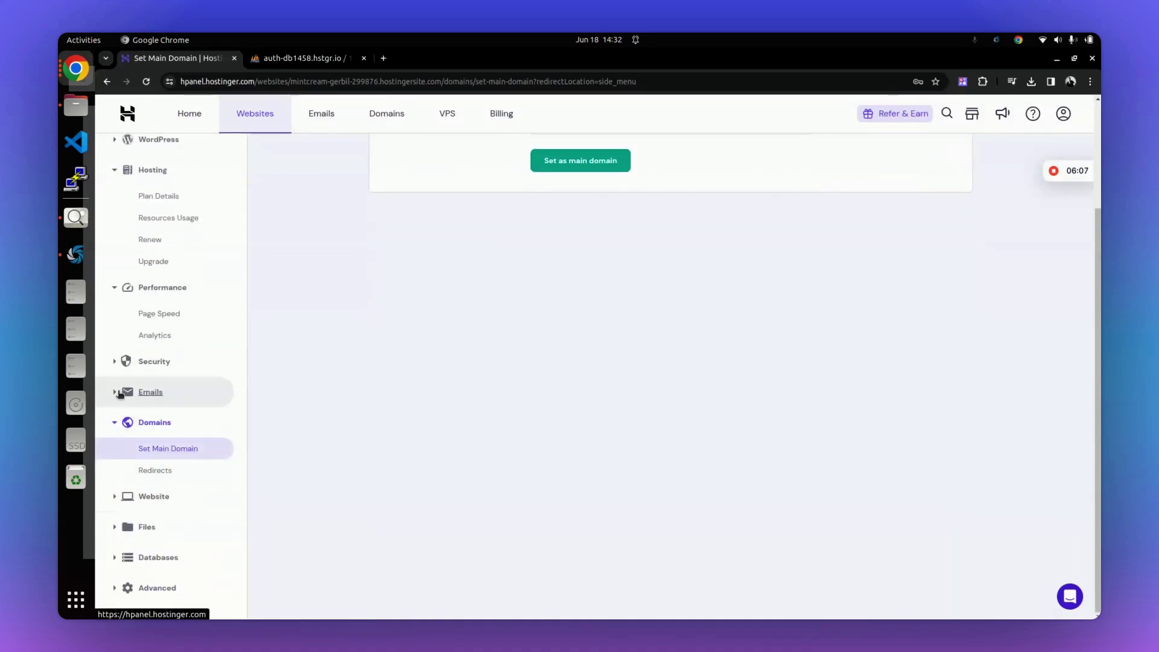
click(147, 394)
click(161, 421)
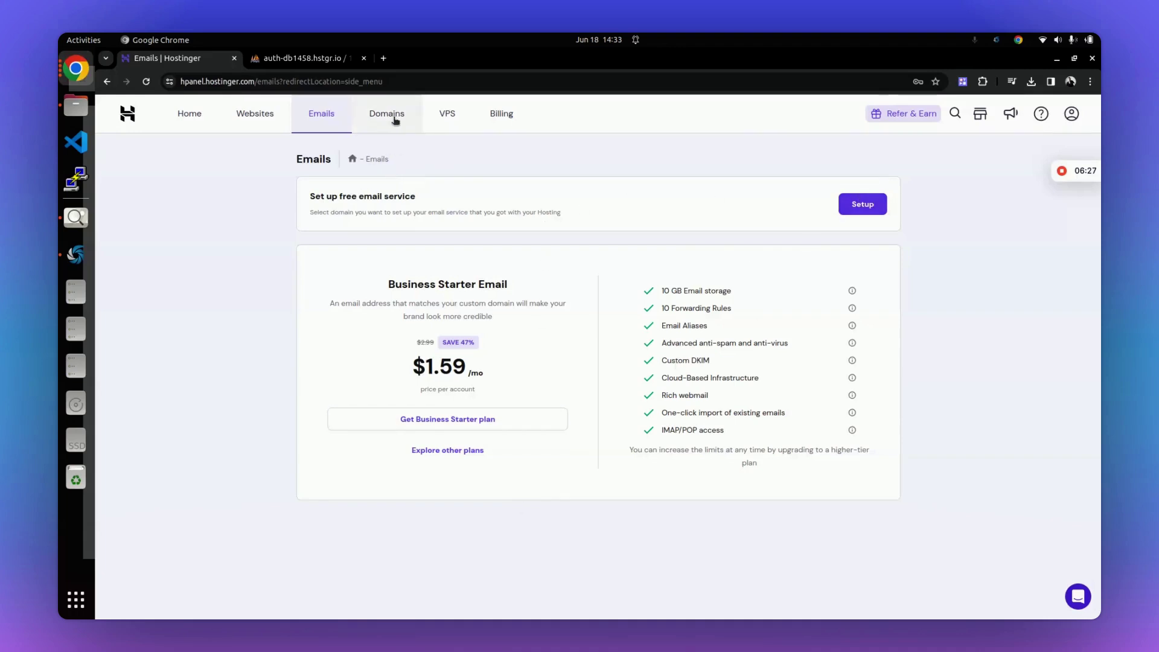
From the Websites list of five sites, open mintcream-gerbil-299876.hostingersite.com's dashboard.
click(190, 123)
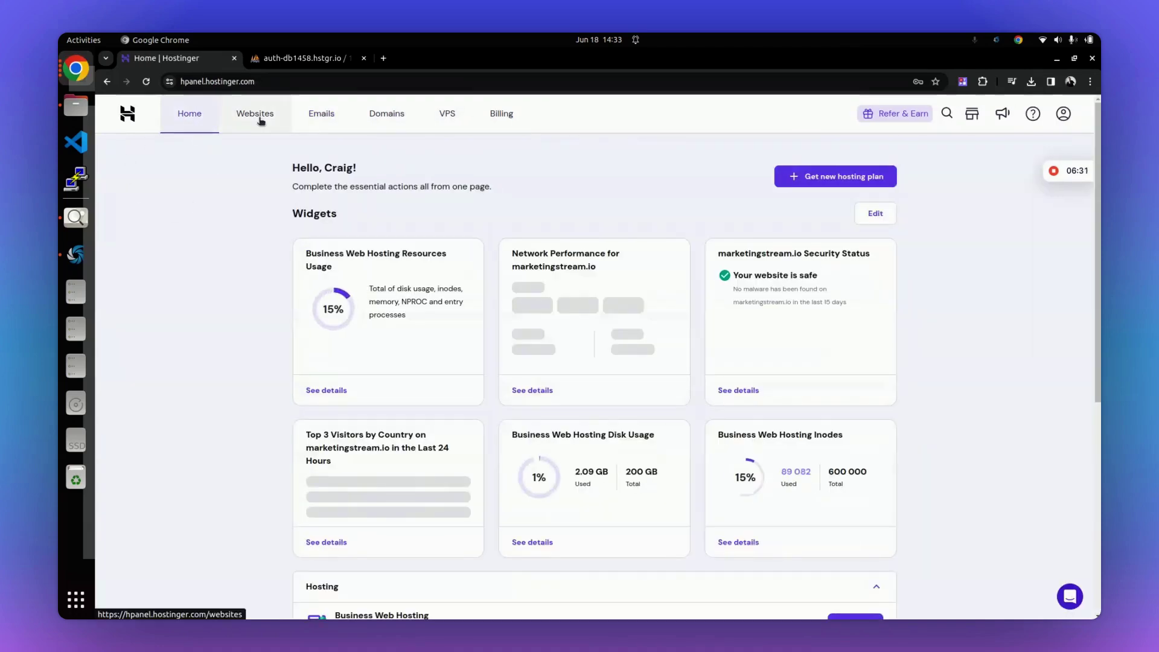
click(259, 118)
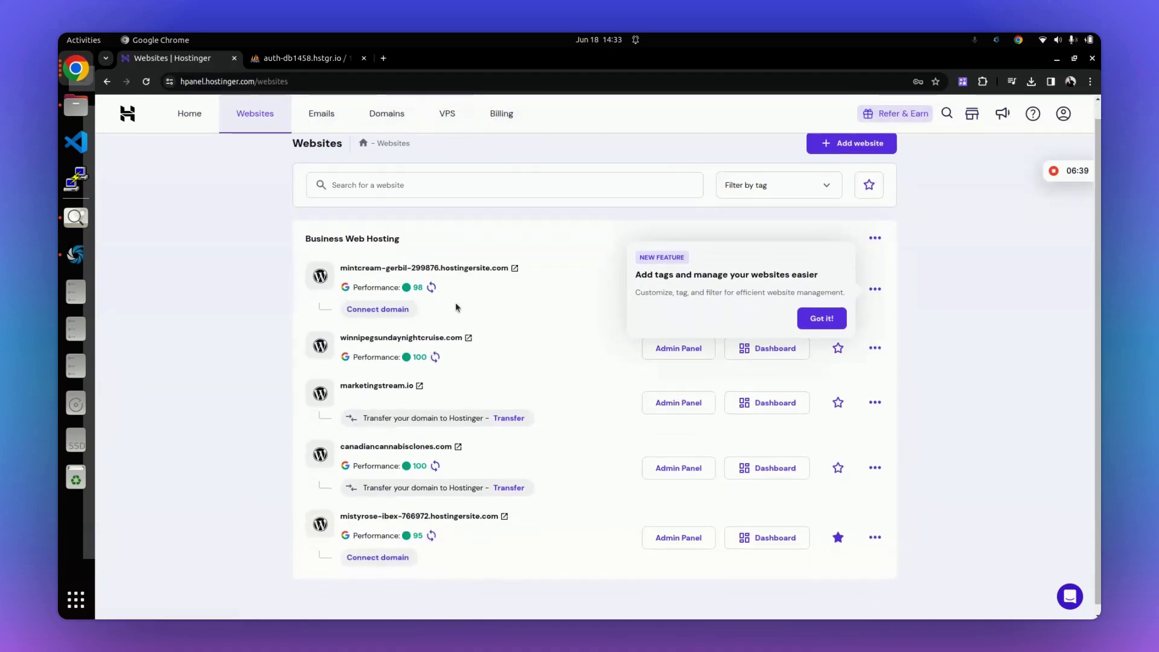
scroll(457, 307, down, 1)
click(832, 314)
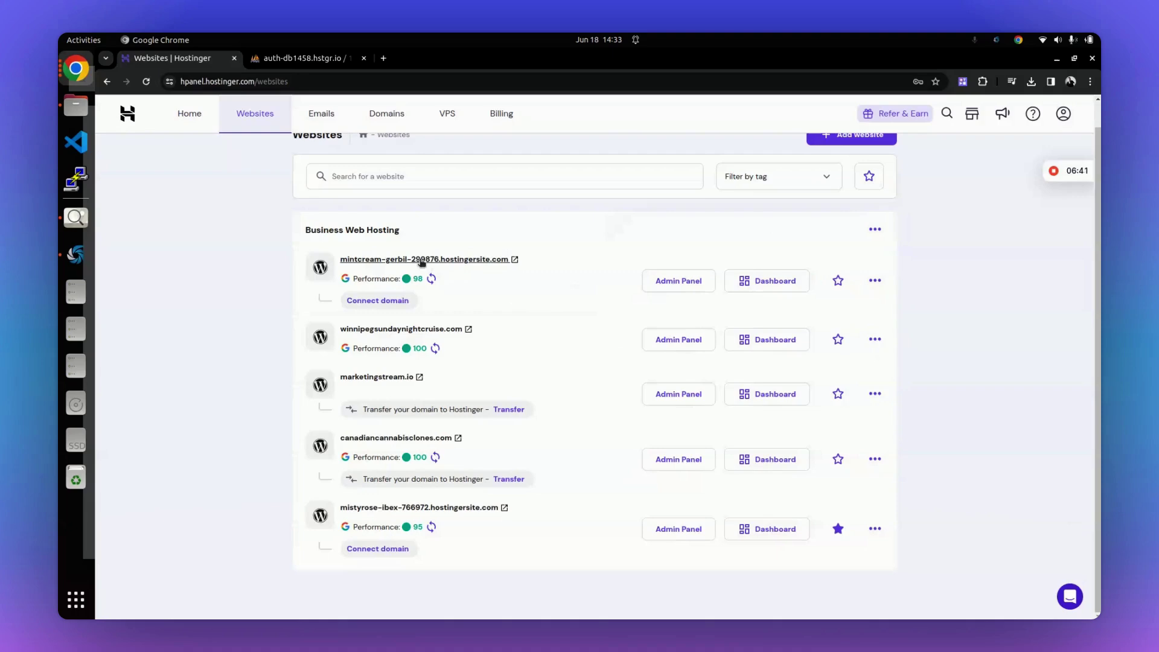
click(778, 284)
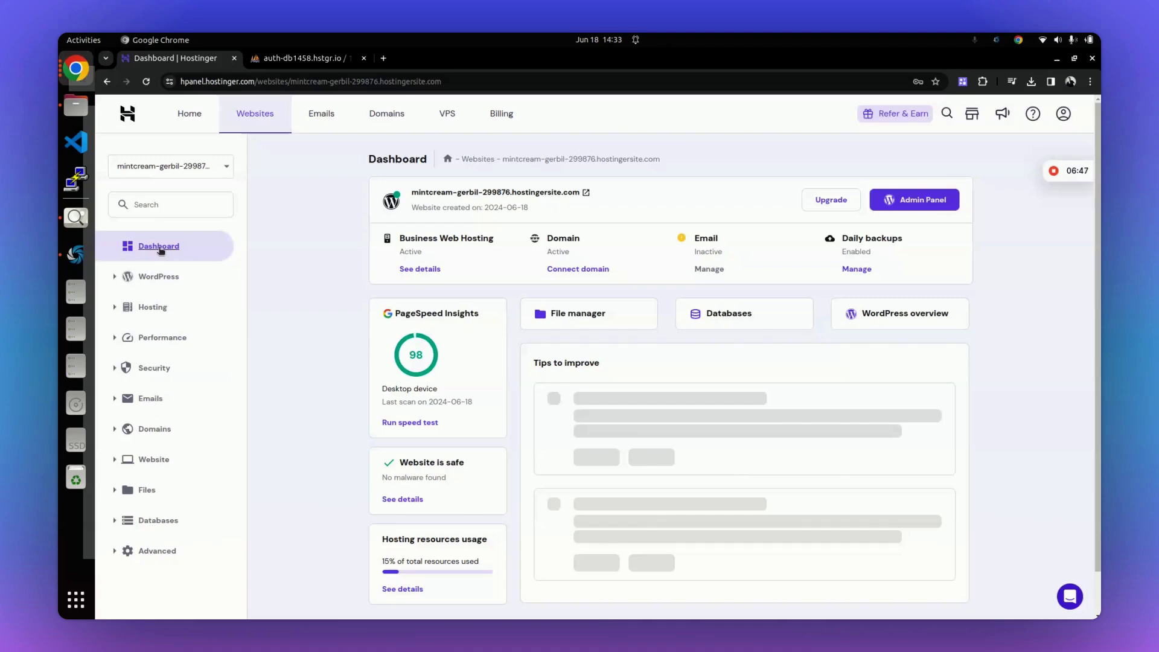
Expand the Databases and Advanced sidebar sections and check the website selector without switching sites.
click(149, 520)
scroll(163, 495, down, 1)
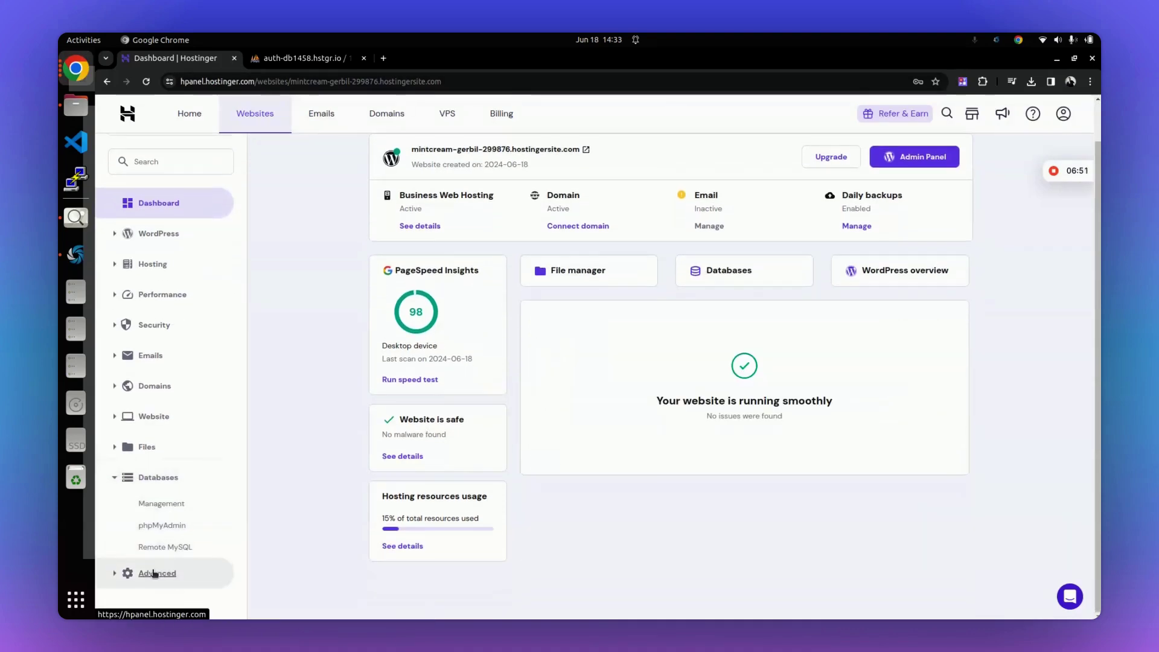
click(158, 571)
scroll(229, 555, down, 4)
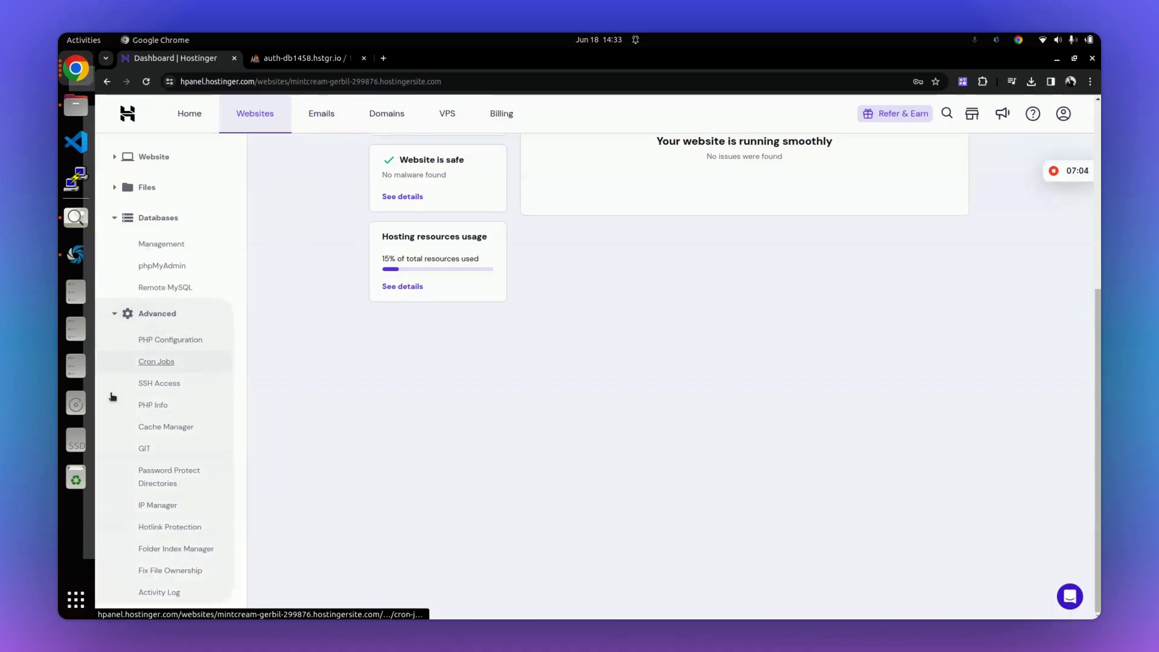
scroll(199, 387, up, 5)
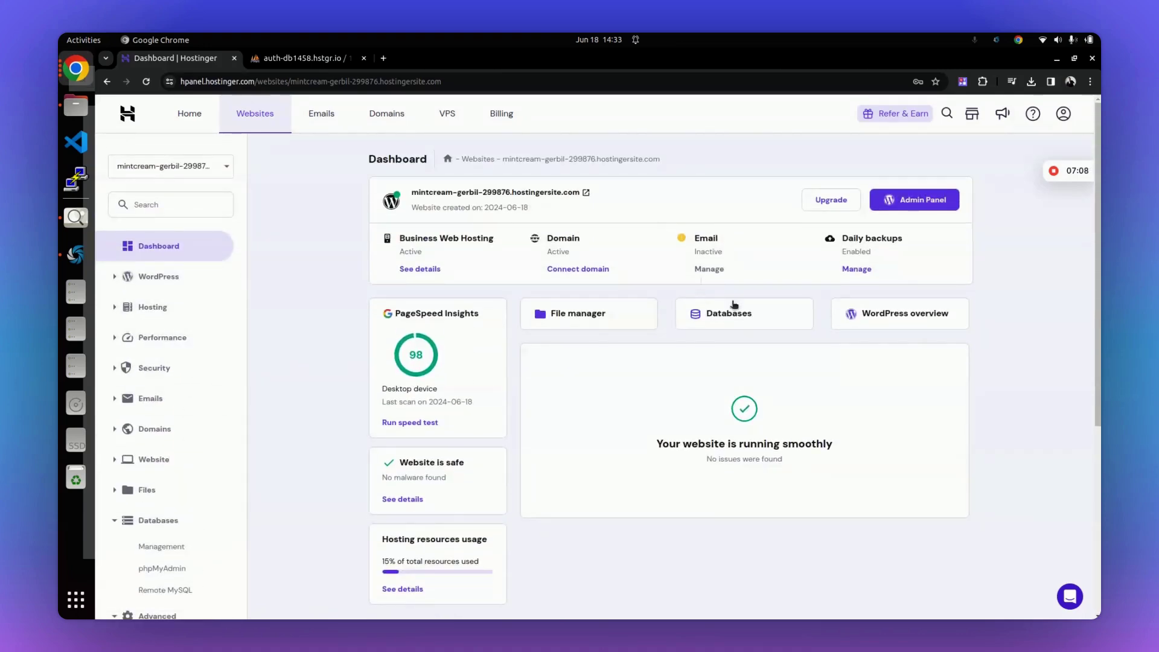
click(226, 167)
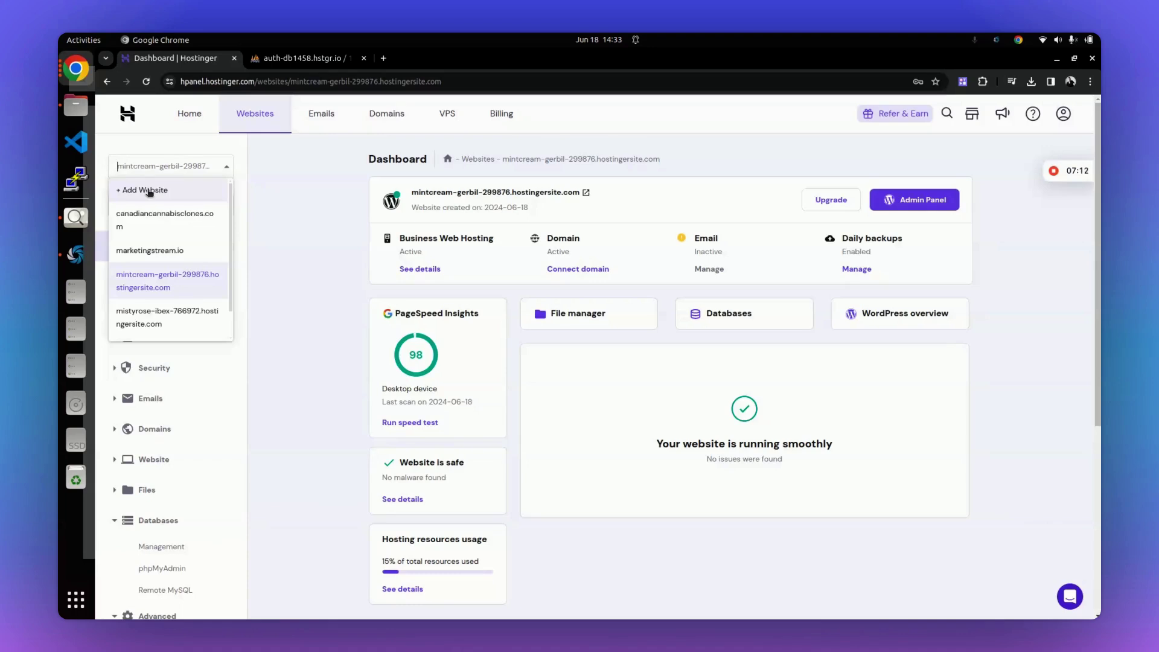
click(251, 174)
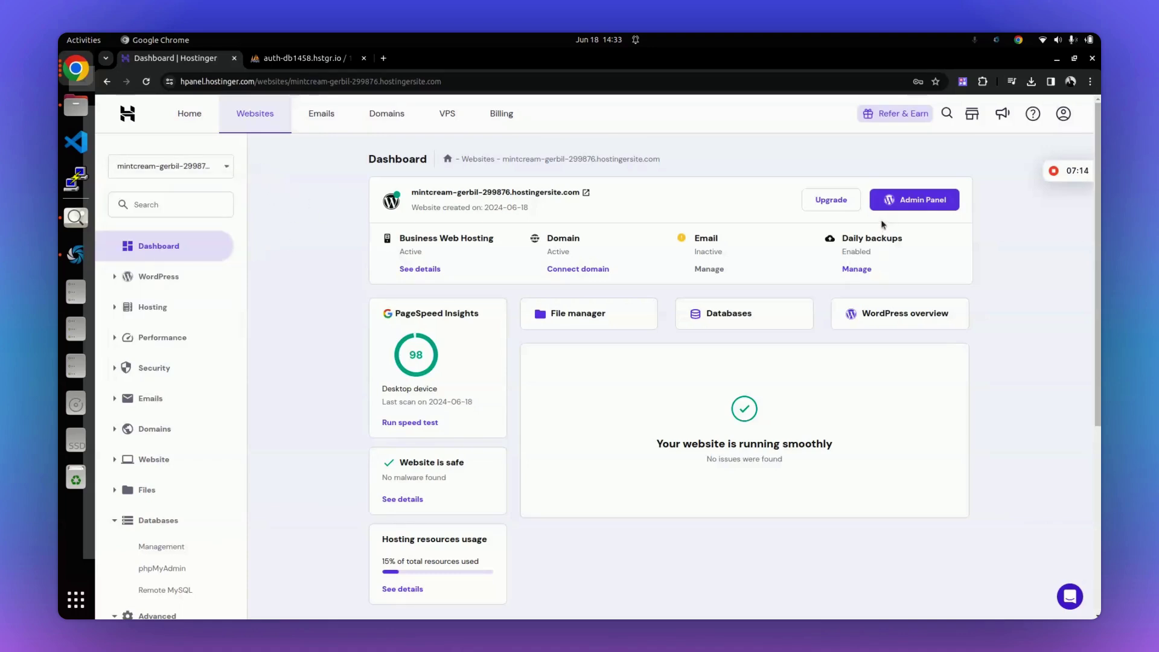
Look over the Cloud Startup Hosting upgrade offer down to its FAQ, then go back to the Home dashboard.
click(831, 200)
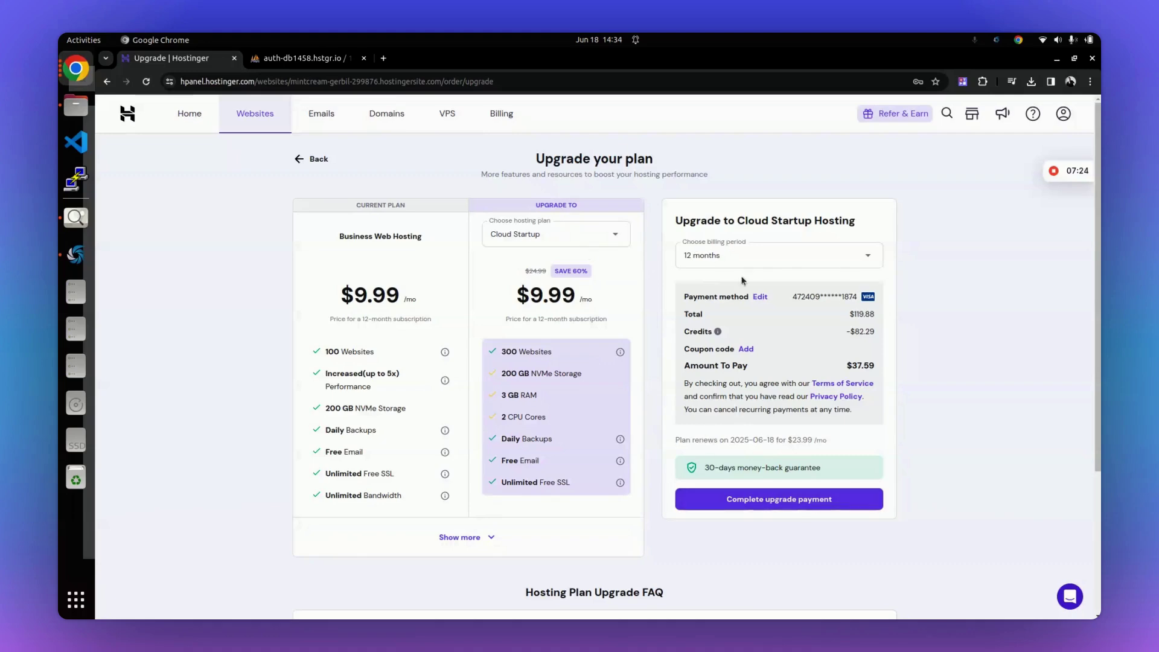
scroll(852, 359, down, 5)
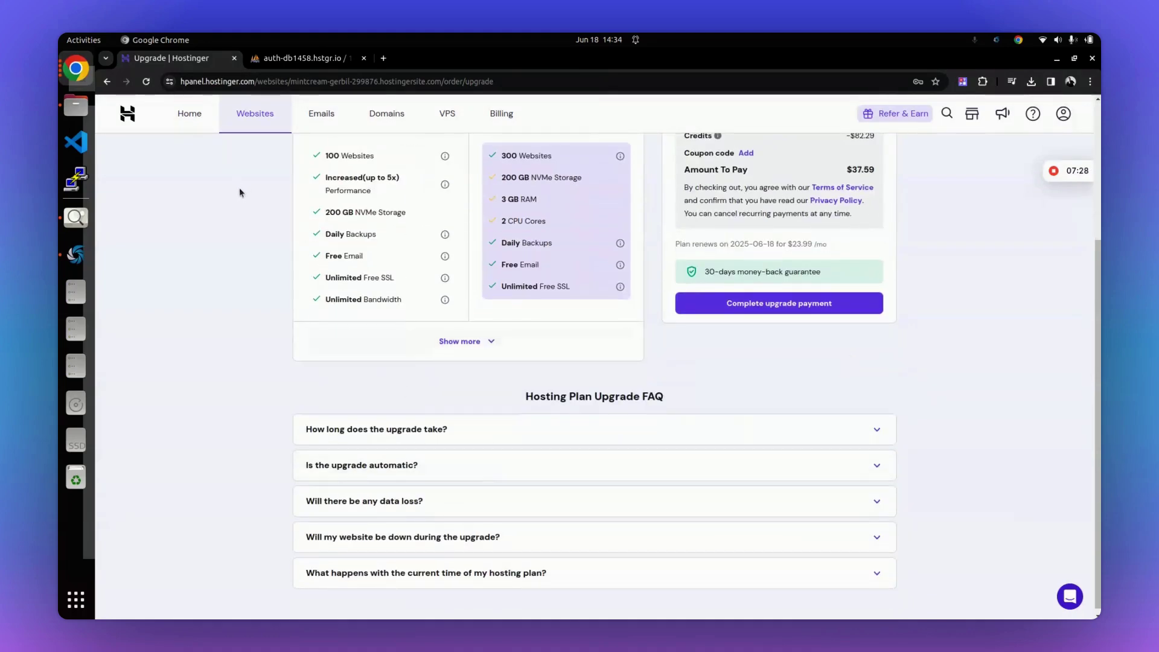
click(187, 116)
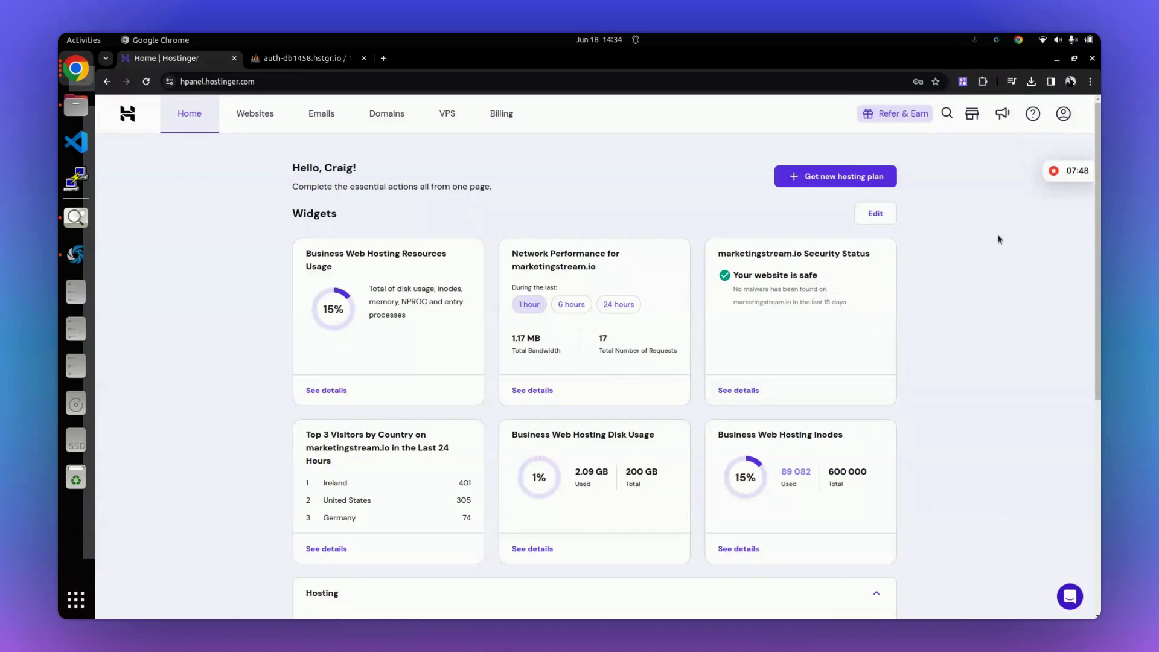
scroll(643, 308, down, 3)
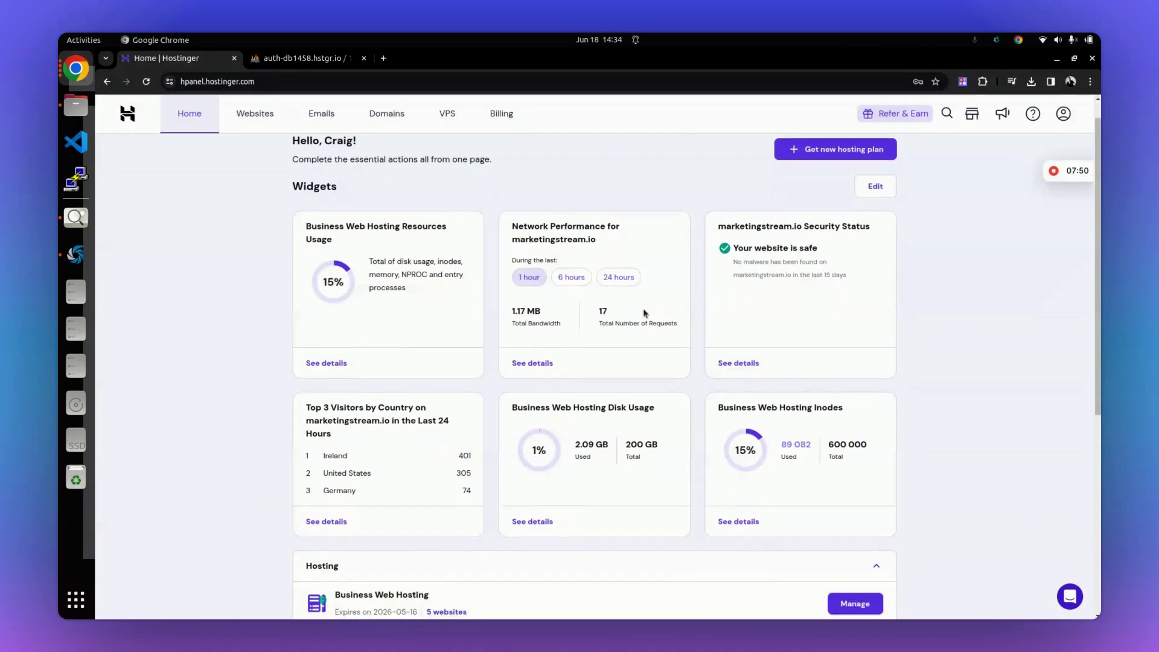
scroll(579, 308, up, 3)
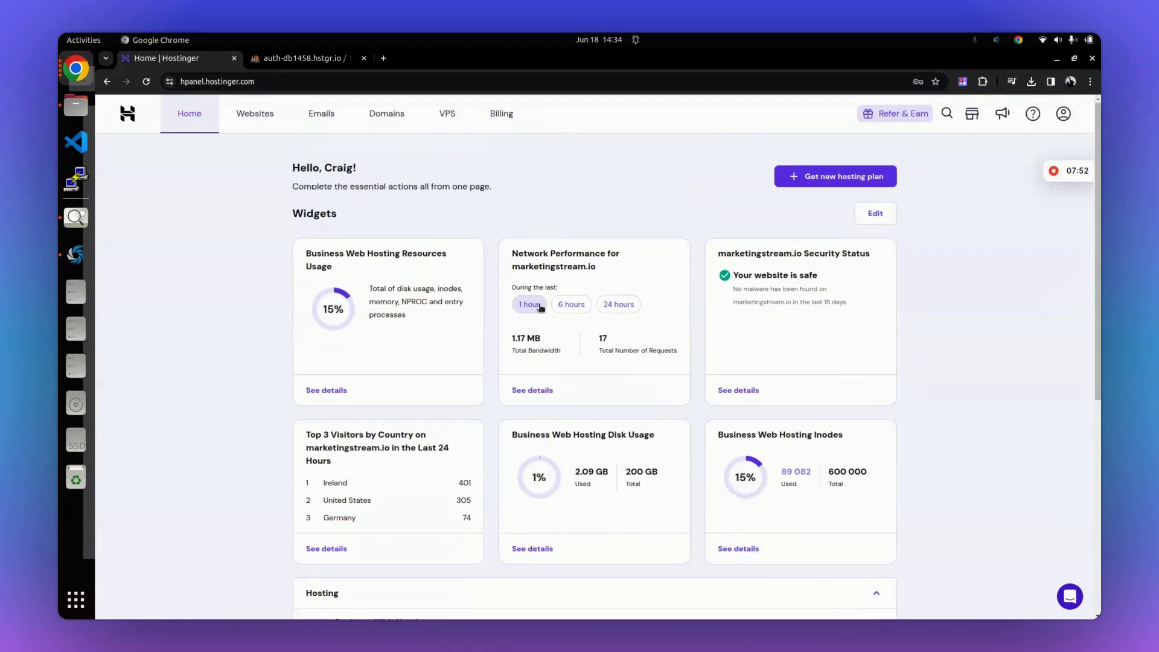